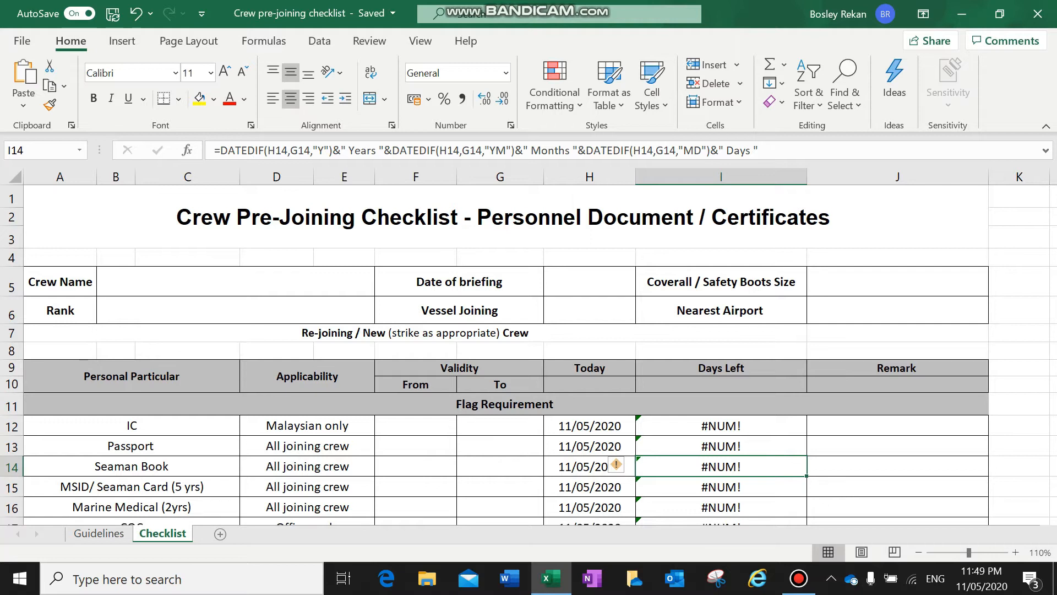
# Step: Examine the crew detail fields and the document rows under Flag Requirement and STCW Certificates
pyautogui.click(236, 281)
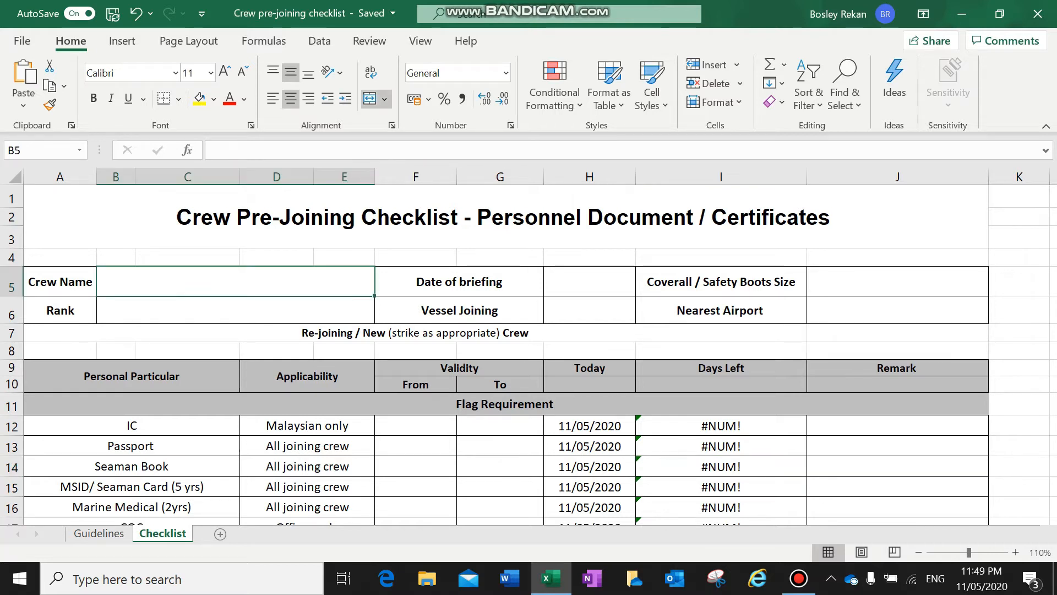
pyautogui.click(236, 310)
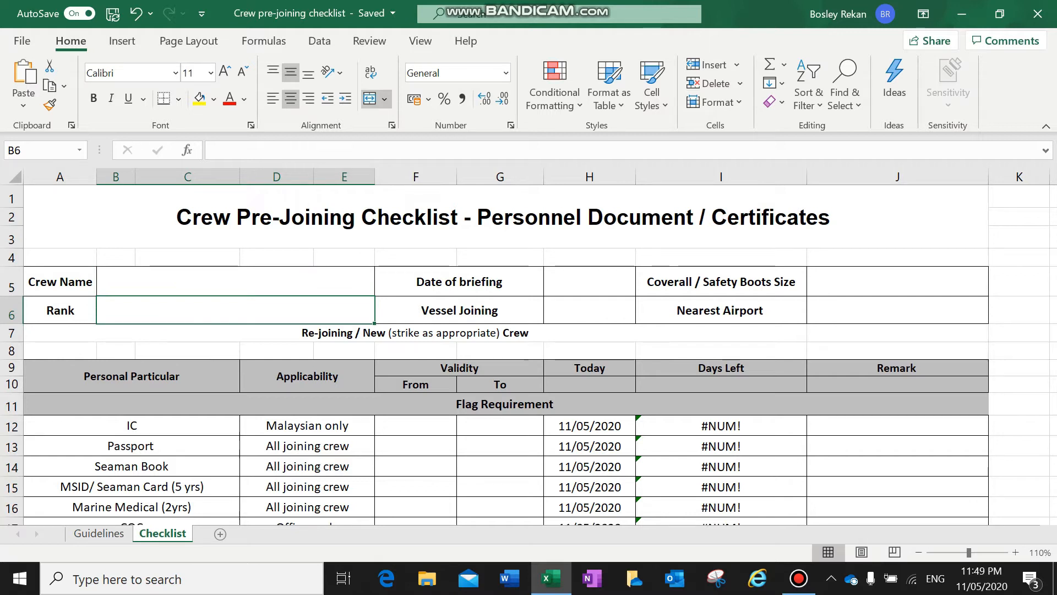
pyautogui.click(590, 310)
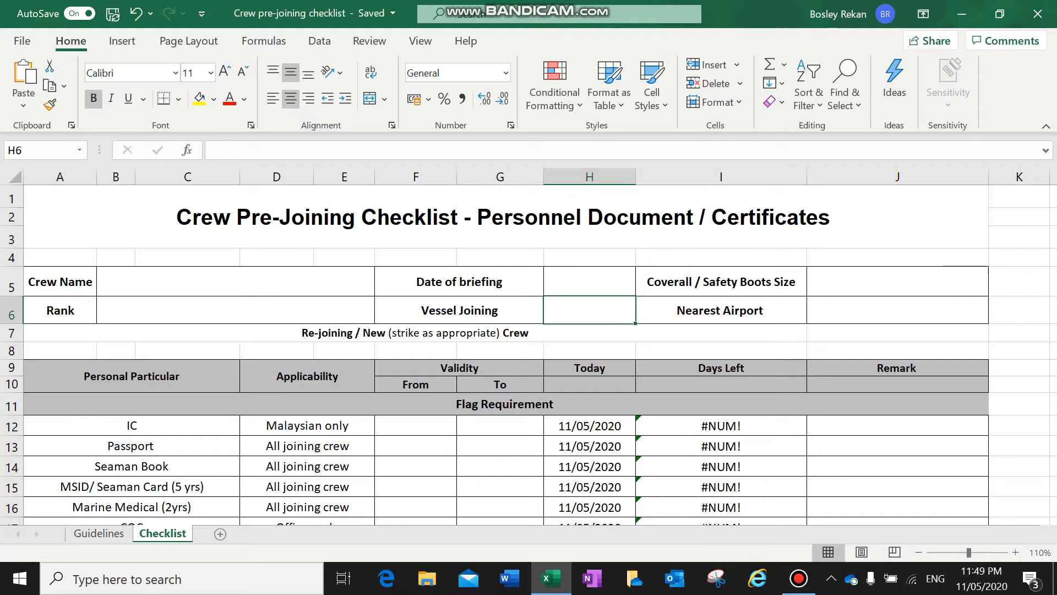
pyautogui.scroll(-1, 528, 352)
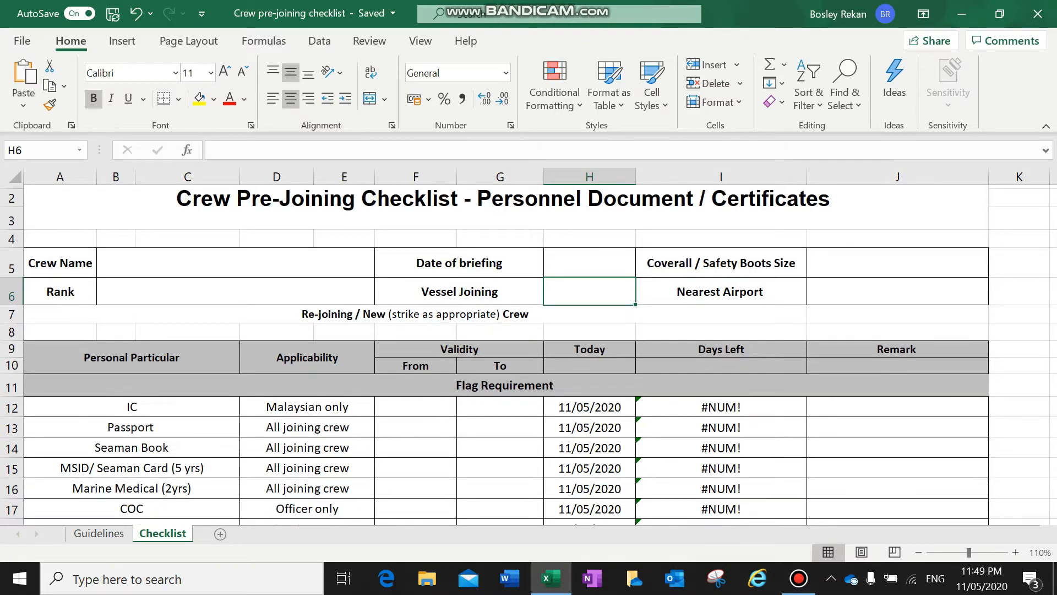
pyautogui.scroll(-5, 528, 352)
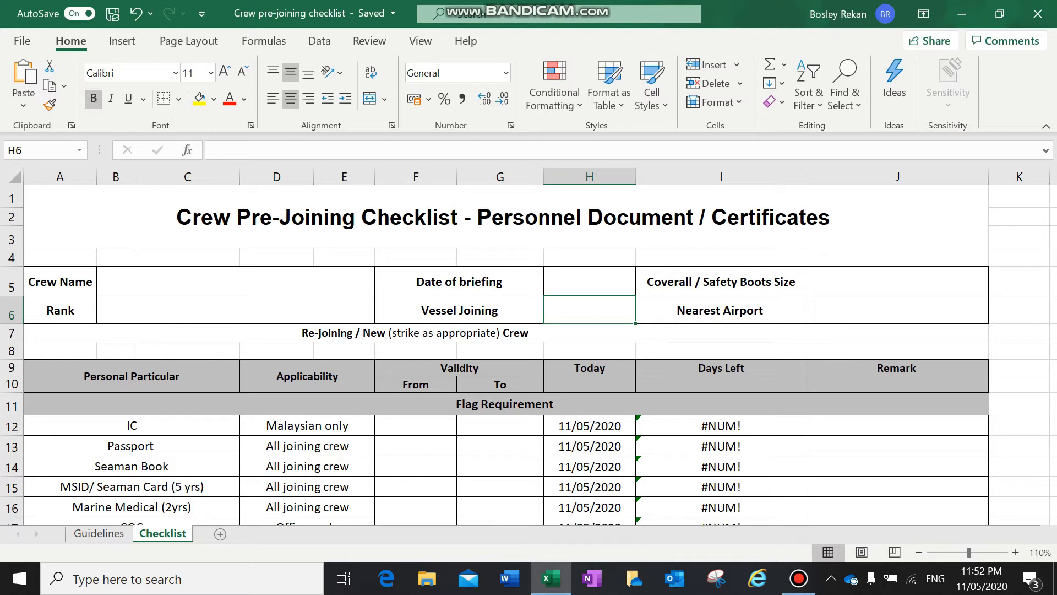
pyautogui.scroll(-1, 506, 355)
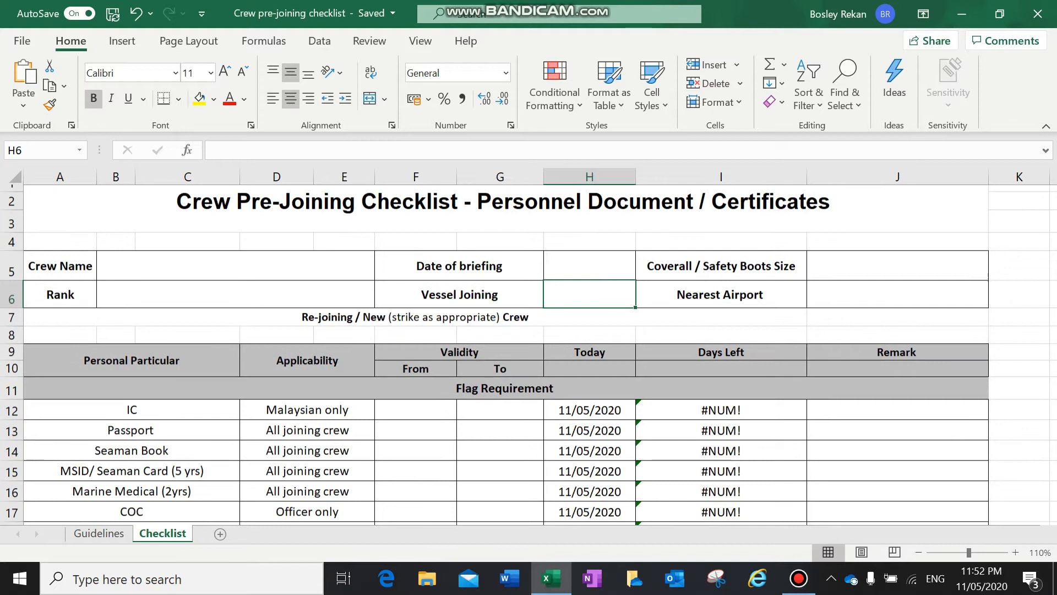
pyautogui.scroll(-4, 505, 355)
pyautogui.click(132, 297)
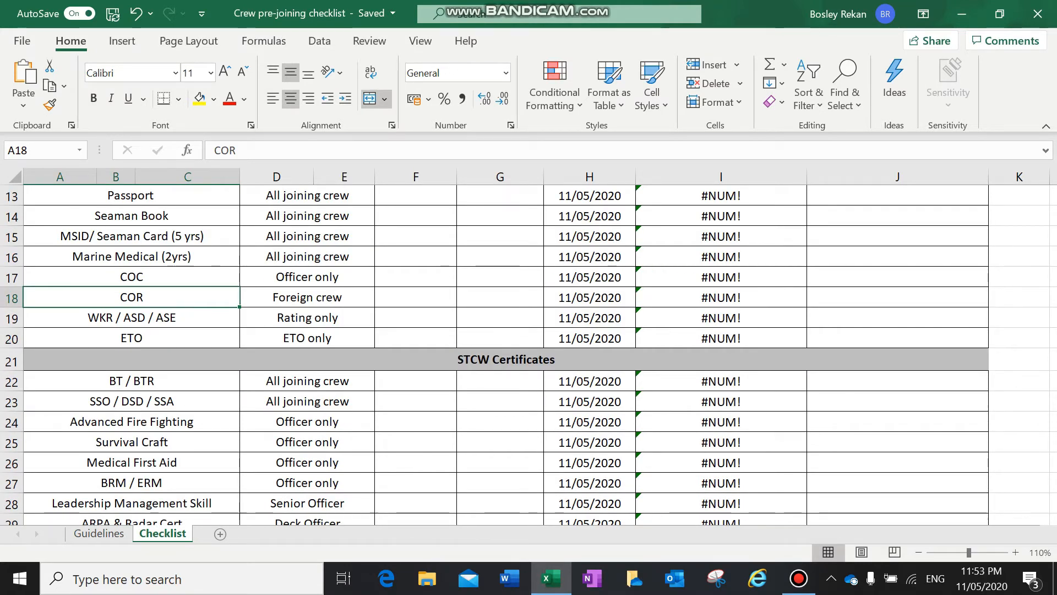
pyautogui.scroll(-3, 506, 354)
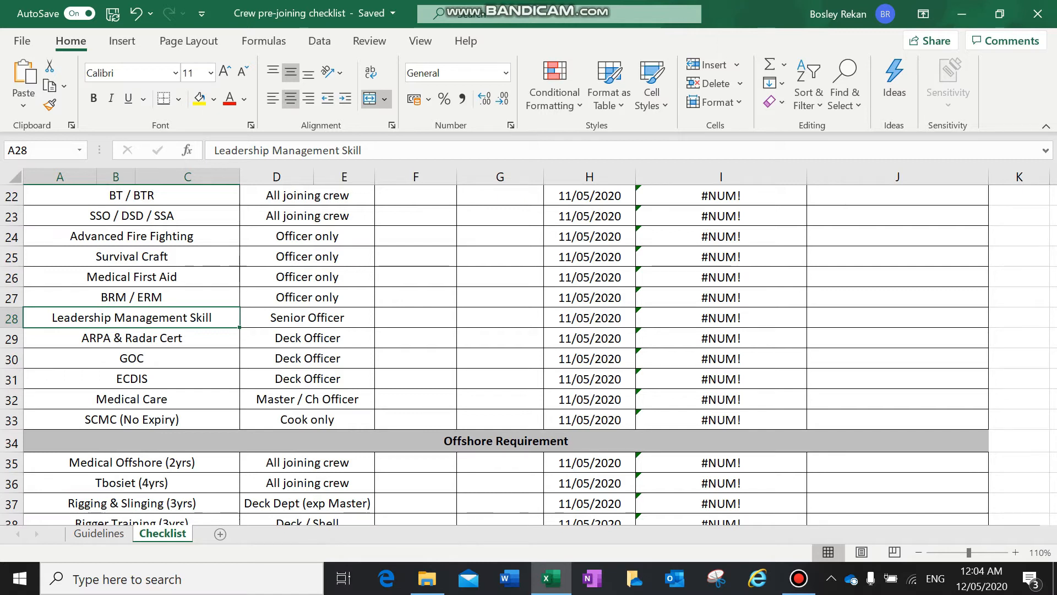
pyautogui.click(132, 399)
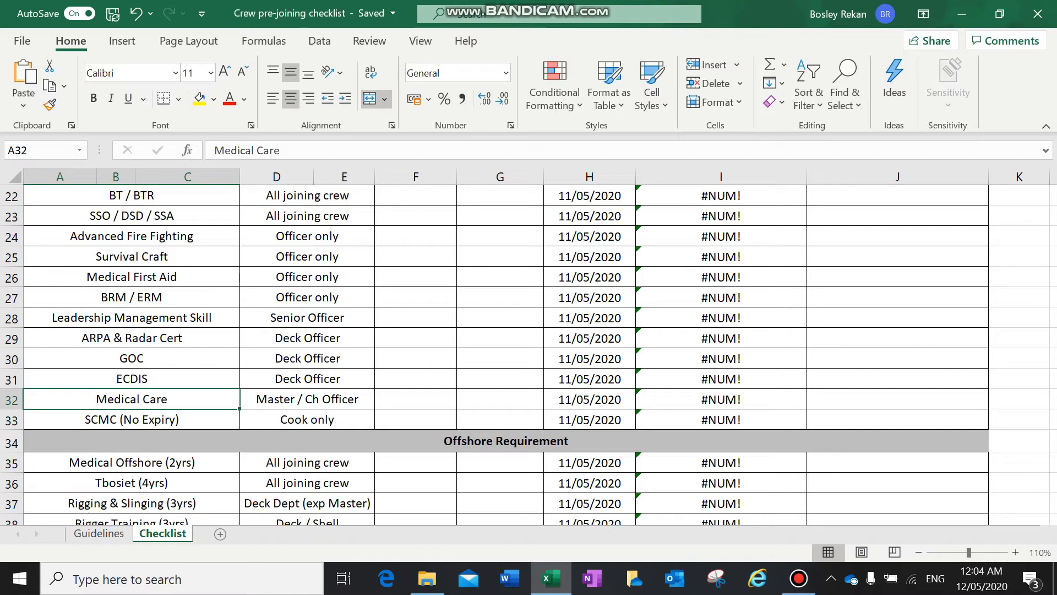
pyautogui.click(132, 420)
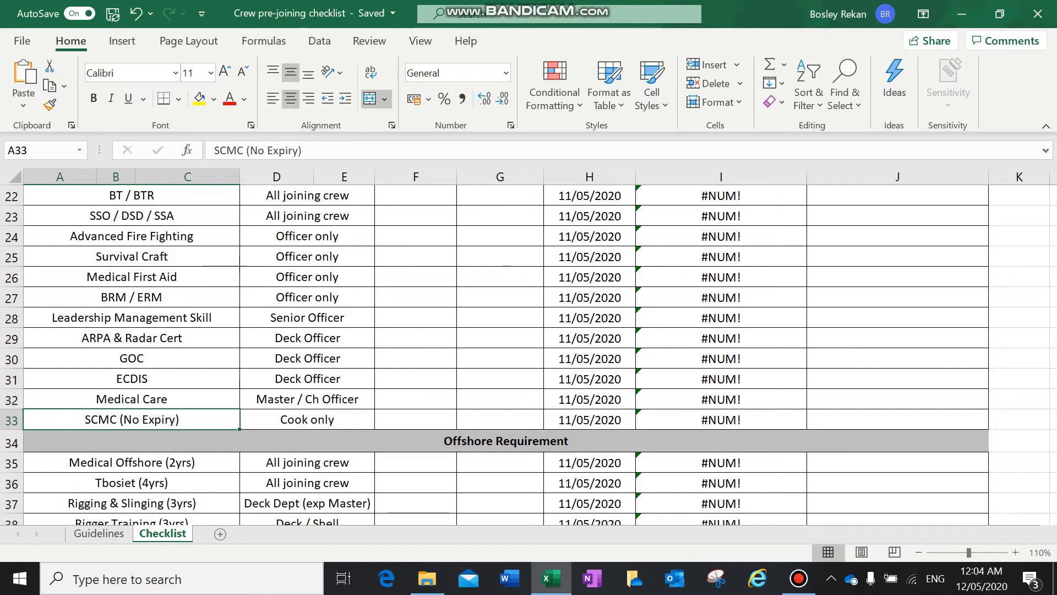
pyautogui.scroll(-2, 506, 355)
# Step: Examine the certificates under Offshore Requirement, from Medical Offshore to Food Handling, and which crew each applies to
pyautogui.click(505, 318)
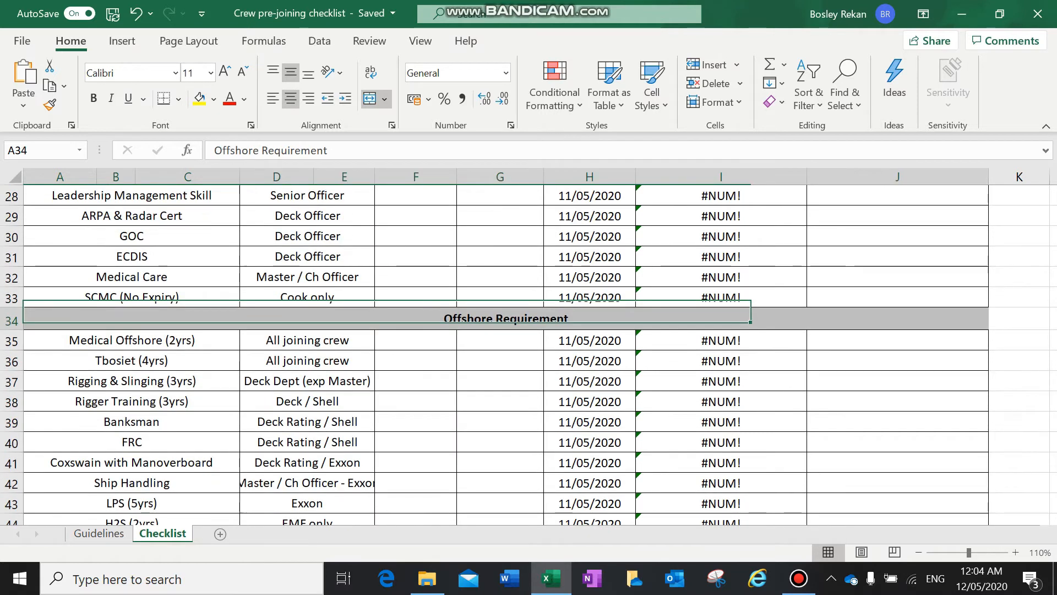
pyautogui.scroll(-1, 505, 355)
pyautogui.scroll(-1, 505, 355)
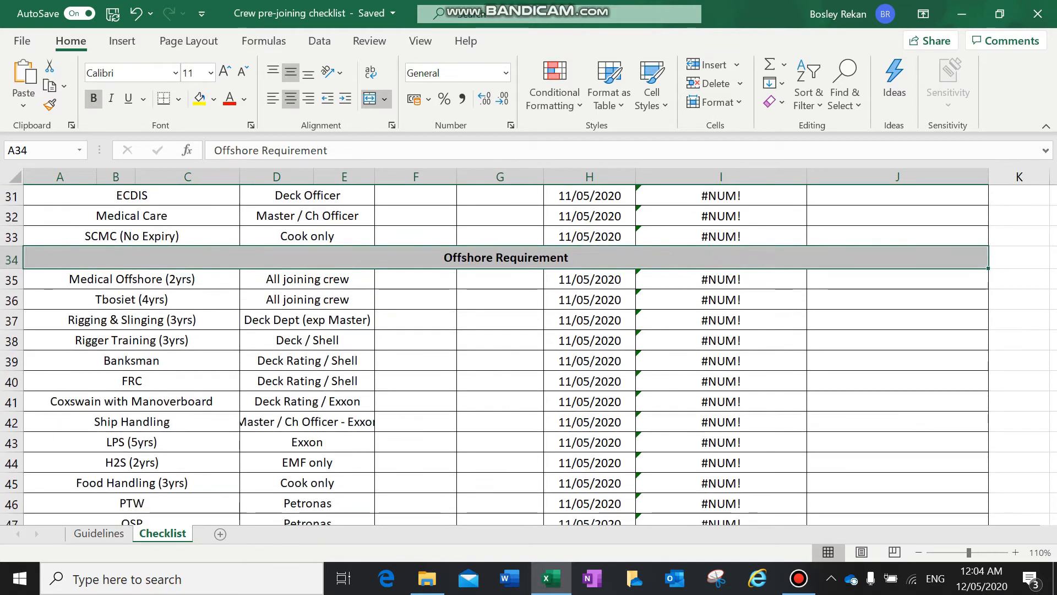
pyautogui.press('Down')
pyautogui.press('Down')
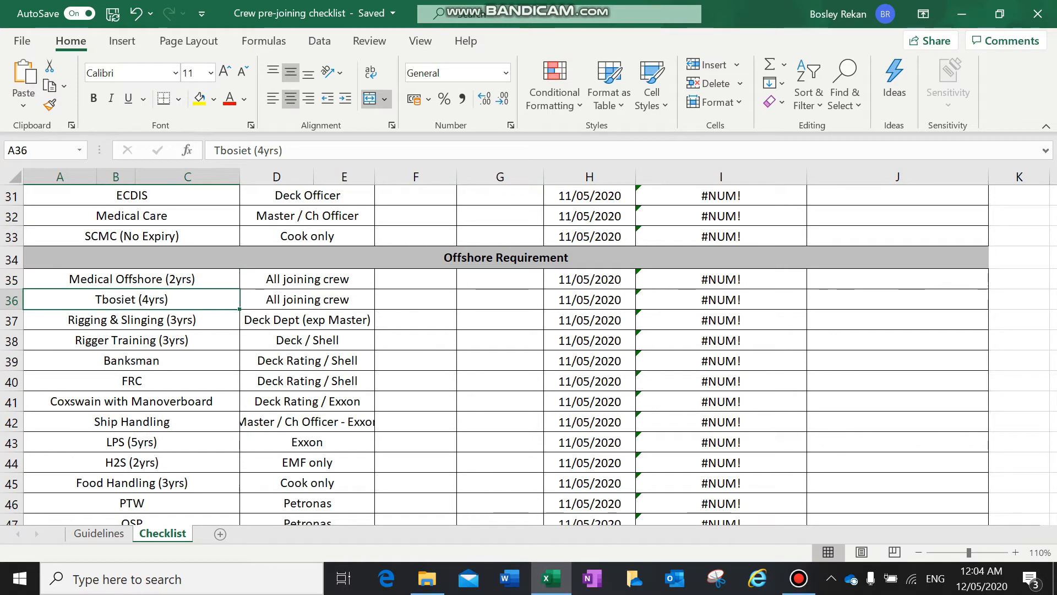
pyautogui.hotkey('shift', 'Up')
pyautogui.press('Up')
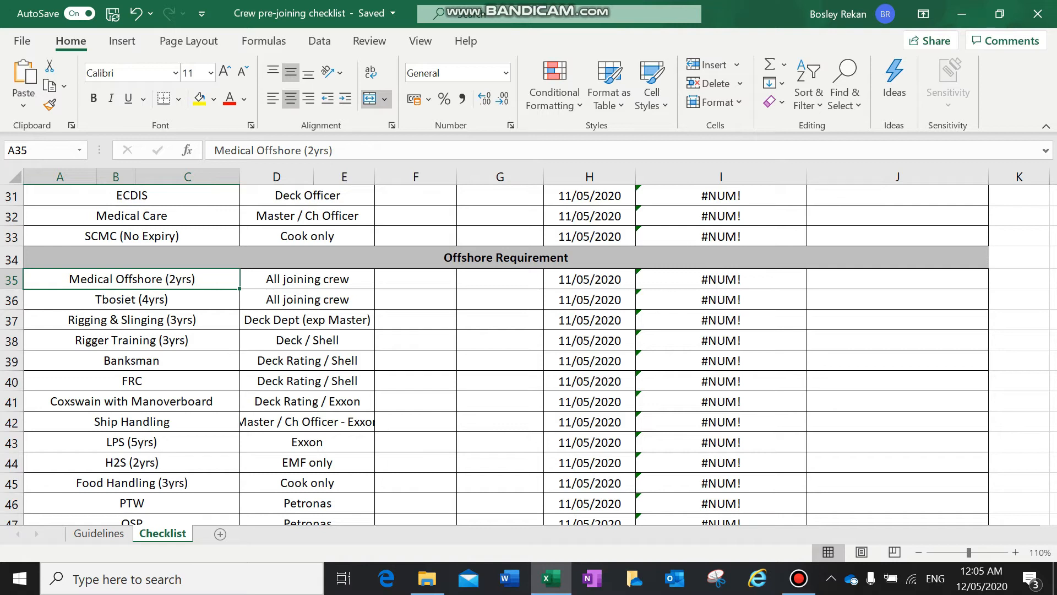
pyautogui.click(131, 320)
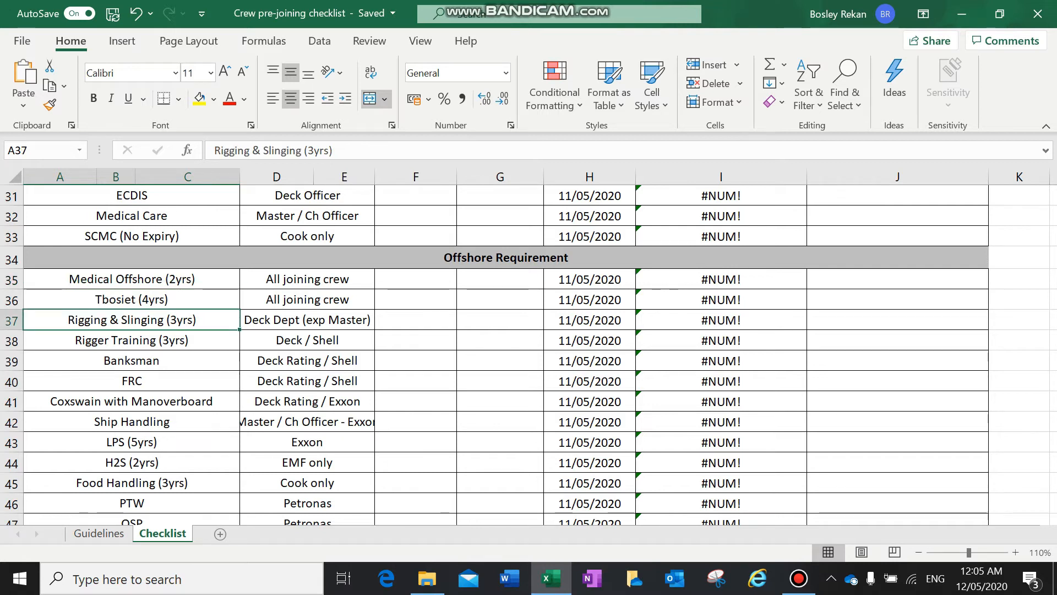
pyautogui.click(132, 341)
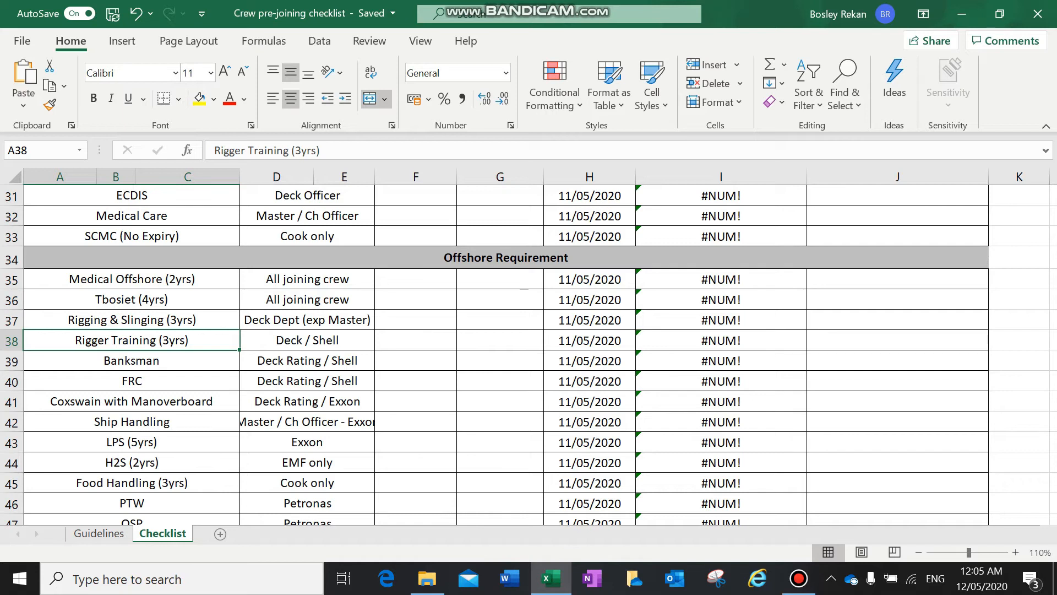
pyautogui.click(131, 381)
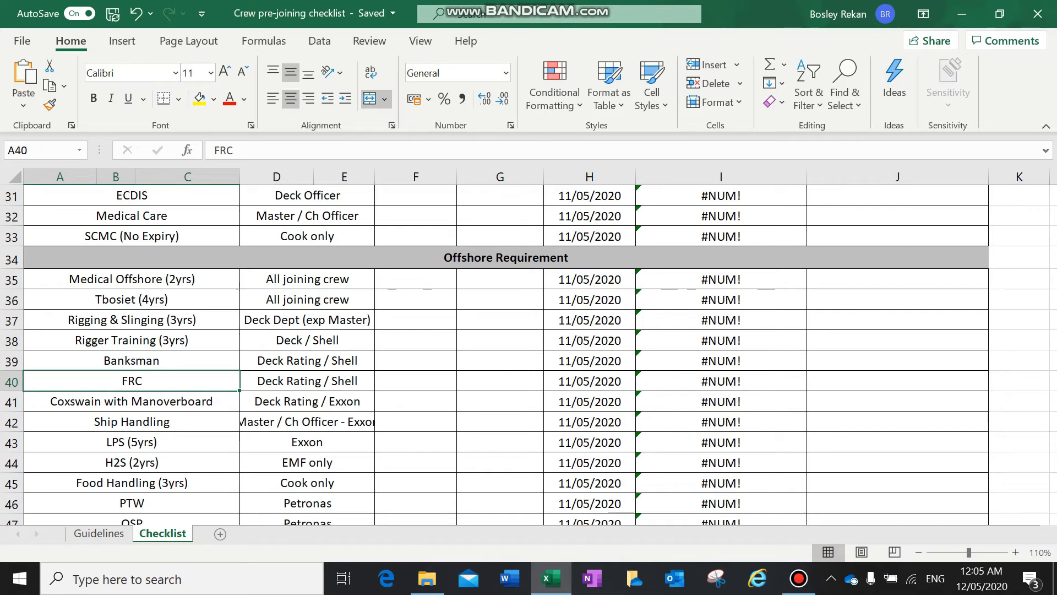
pyautogui.click(132, 401)
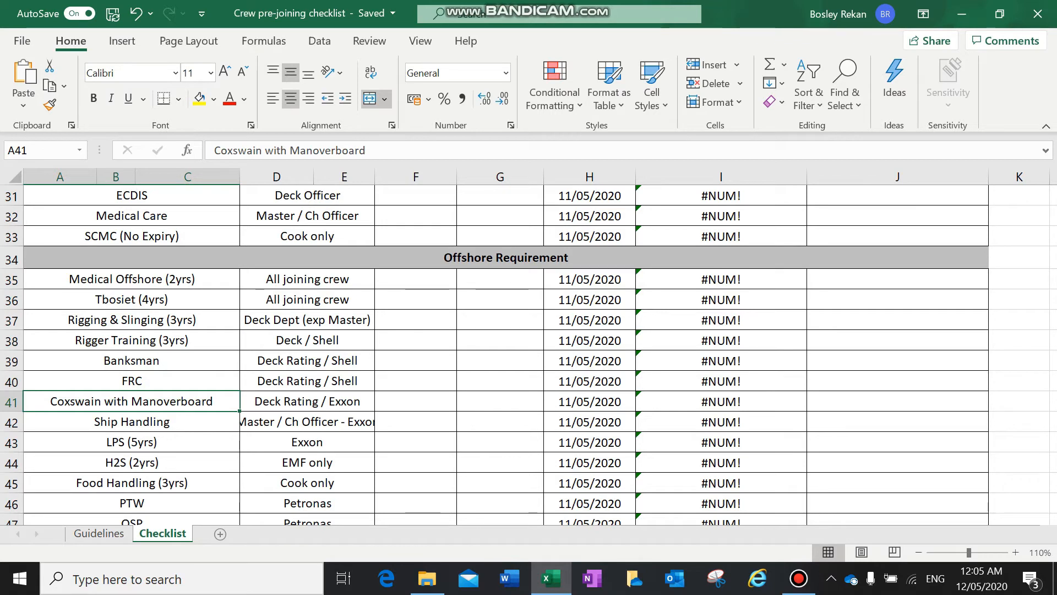
pyautogui.click(132, 422)
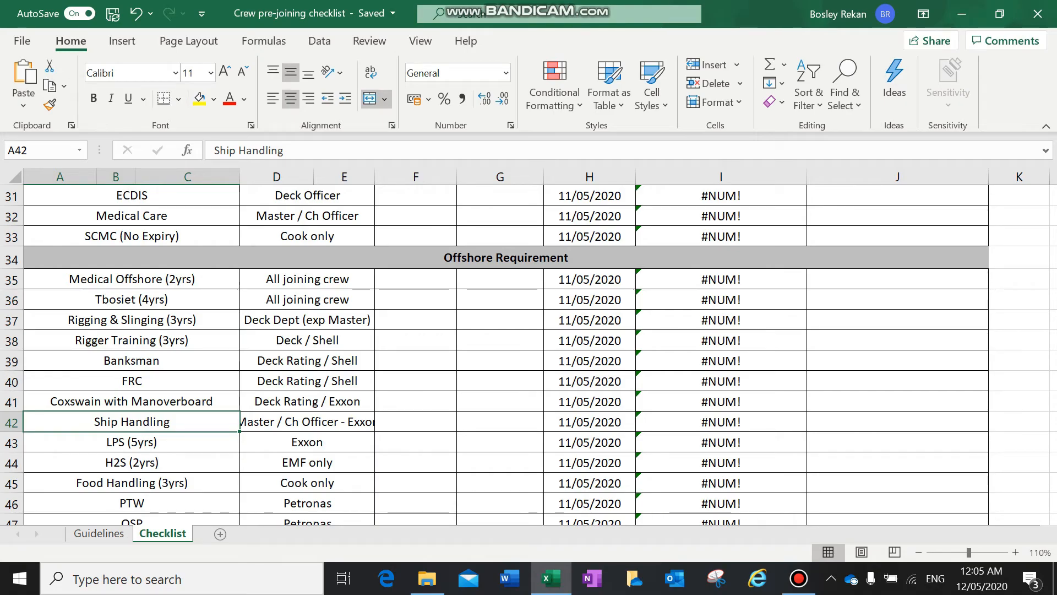
pyautogui.click(131, 483)
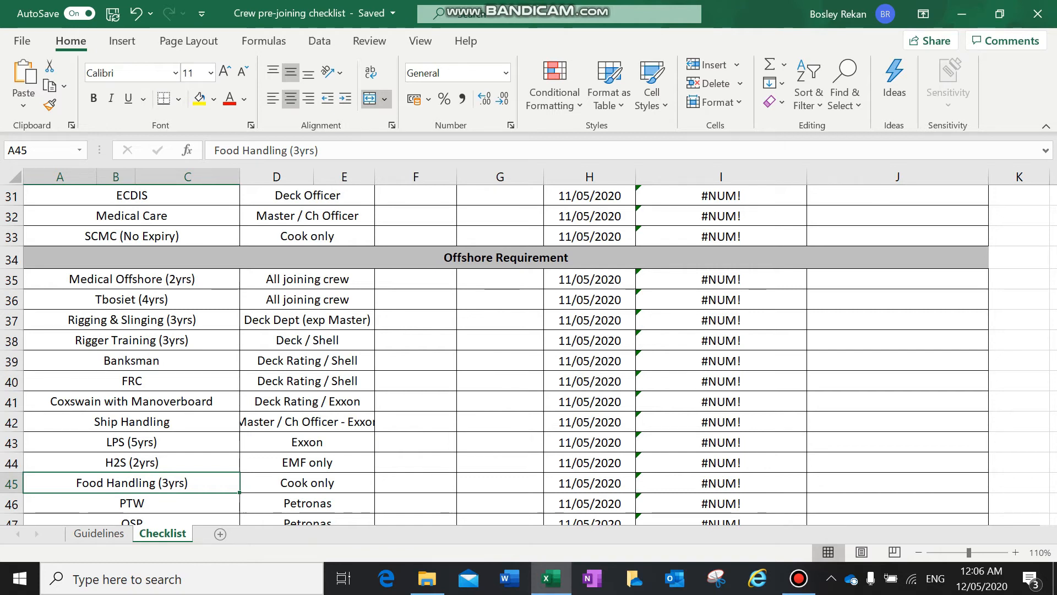
# Step: Examine the Other Document section, and look over the STCW Certificates and Offshore Requirement sections again
pyautogui.scroll(-1, 529, 352)
pyautogui.scroll(-6, 529, 353)
pyautogui.scroll(1, 529, 352)
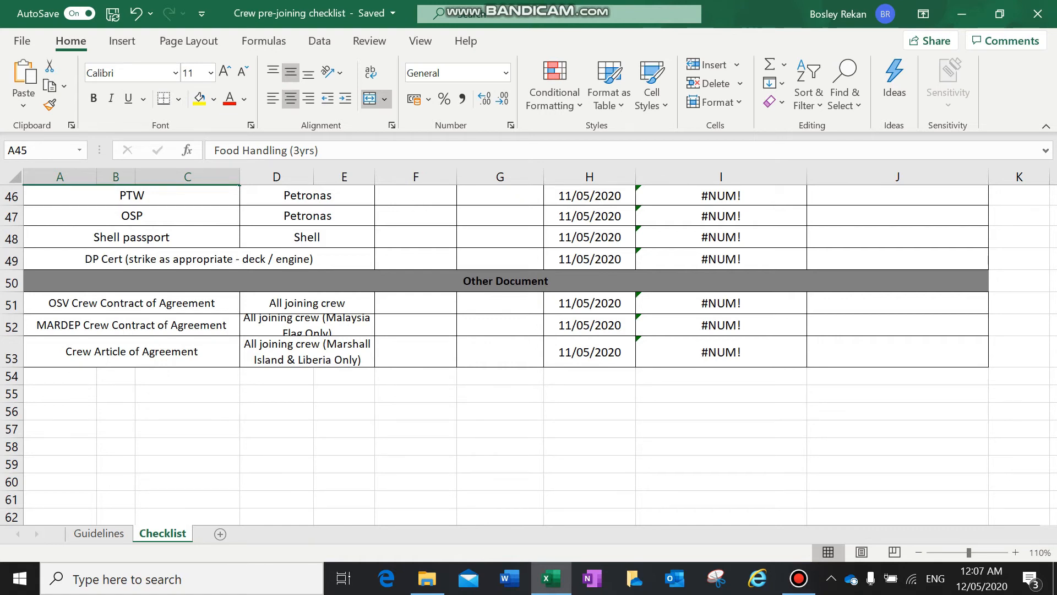
pyautogui.scroll(13, 506, 354)
pyautogui.click(506, 472)
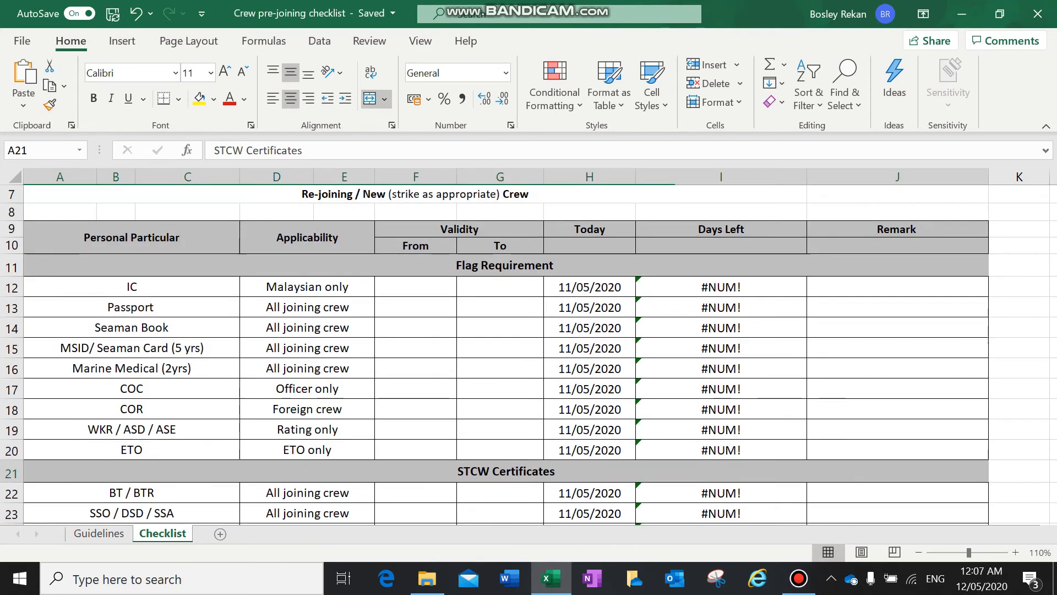
pyautogui.scroll(-4, 528, 355)
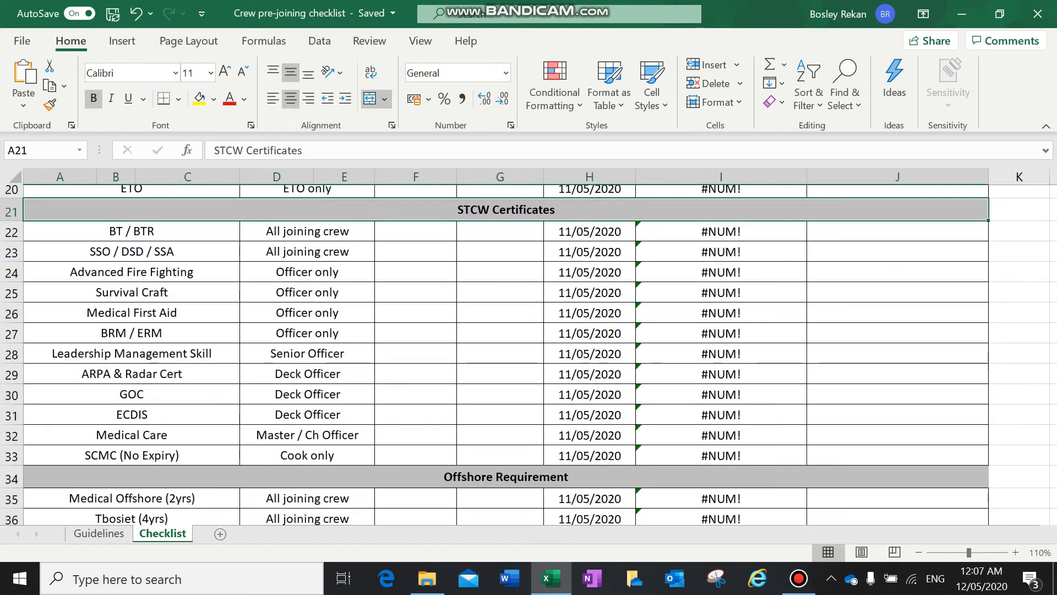
pyautogui.scroll(-2, 506, 354)
pyautogui.click(505, 379)
pyautogui.scroll(-2, 505, 379)
pyautogui.scroll(-3, 529, 352)
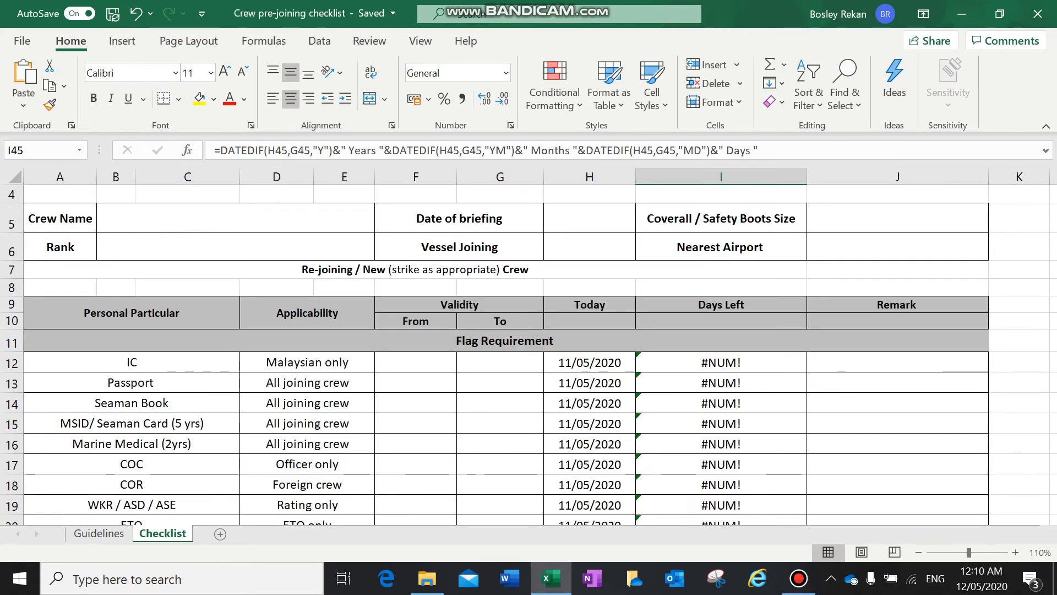
# Step: Fill in the crew member's name in the Crew Name field and enter Officer as the rank
pyautogui.scroll(1, 529, 354)
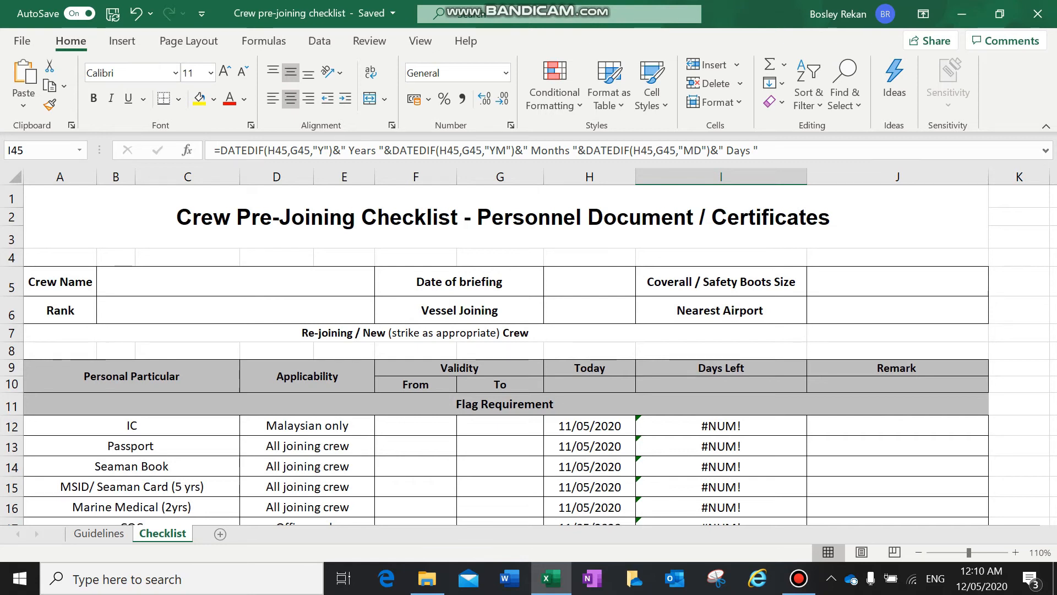
pyautogui.scroll(-1, 529, 353)
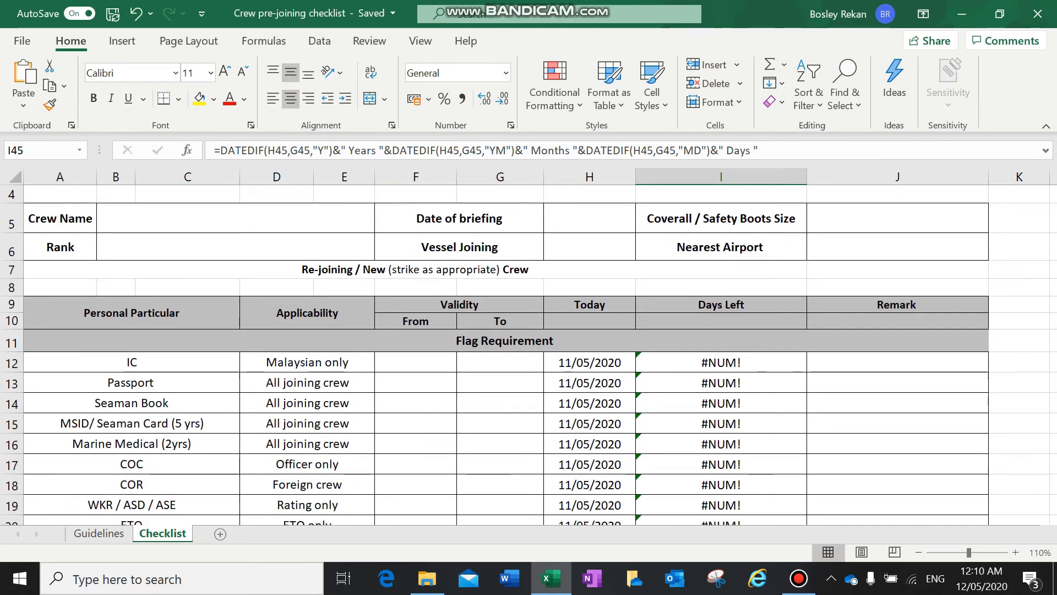
pyautogui.click(236, 218)
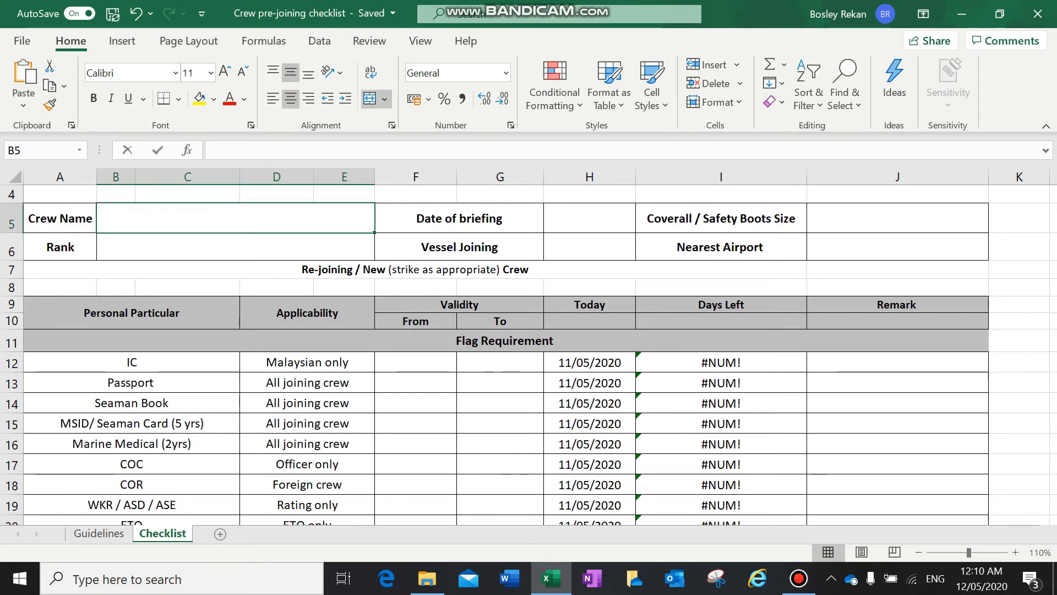
pyautogui.write('Bs')
pyautogui.press('BackSpace')
pyautogui.write('oslet')
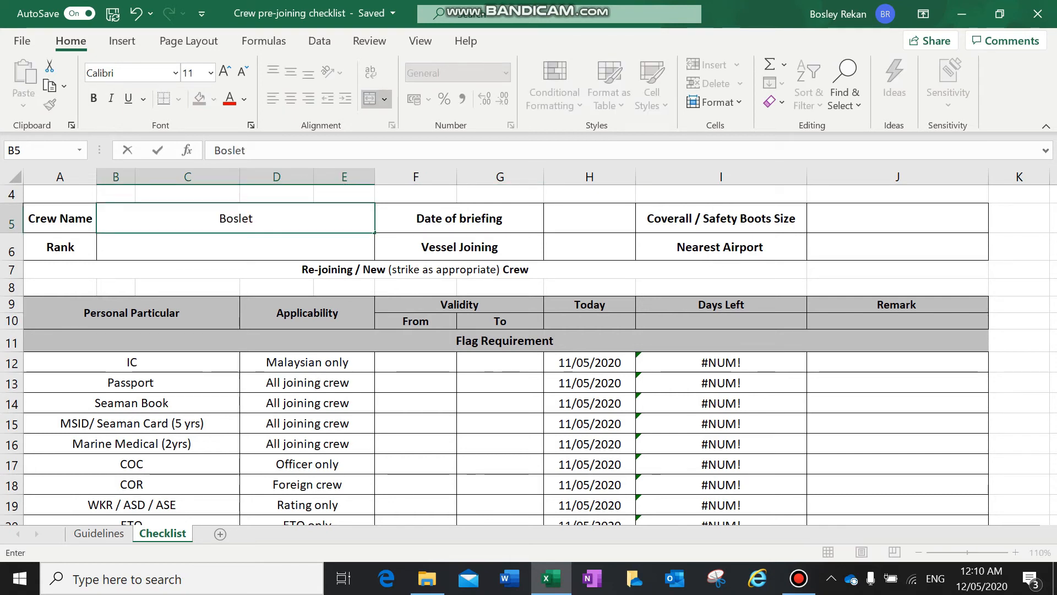
pyautogui.press('BackSpace')
pyautogui.write('y')
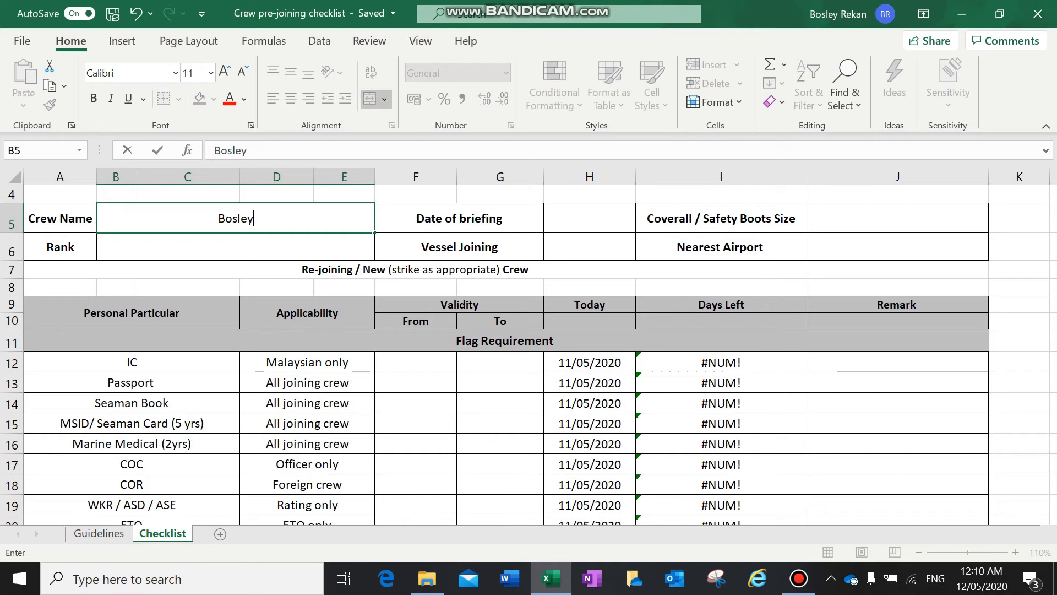
pyautogui.press('Return')
pyautogui.write('Officer')
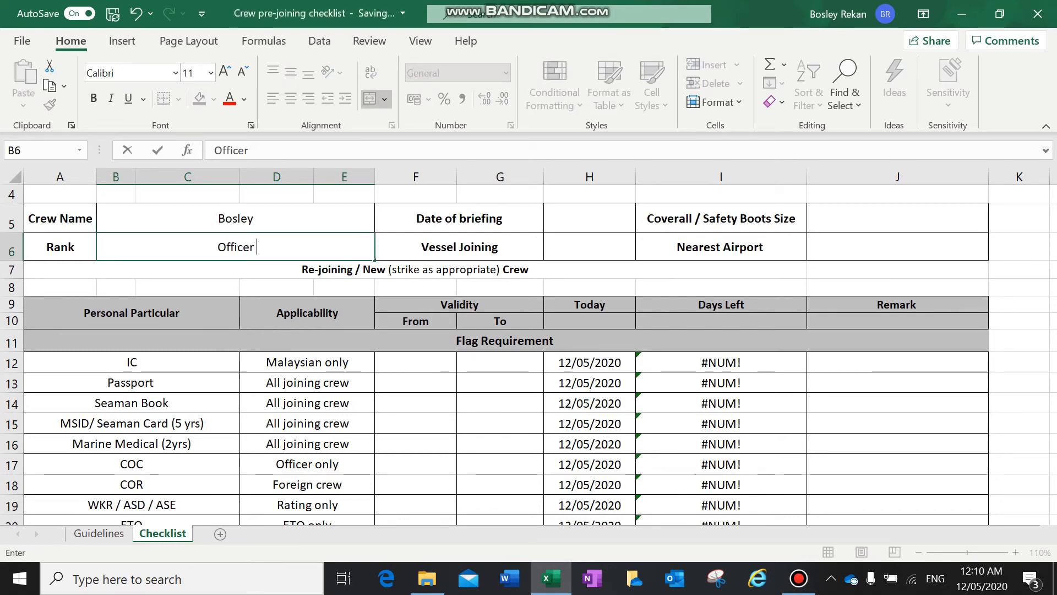
# Step: Set the date of briefing to 12/05/2020 and the vessel joining to Armada
pyautogui.click(590, 218)
pyautogui.write('20')
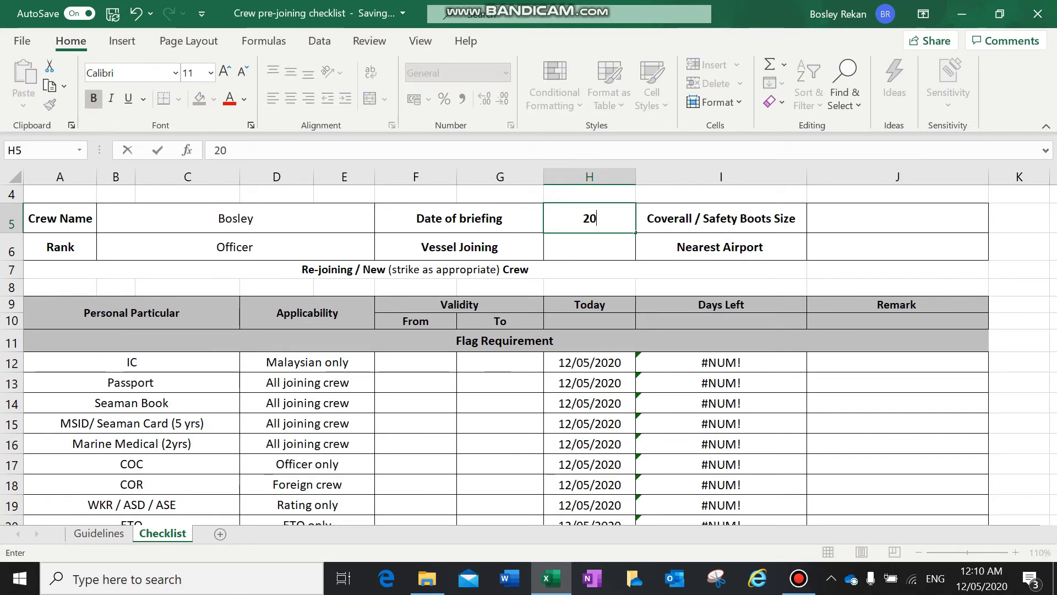
pyautogui.write('/05')
pyautogui.press('BackSpace')
pyautogui.press('BackSpace')
pyautogui.press('BackSpace')
pyautogui.press('BackSpace')
pyautogui.press('BackSpace')
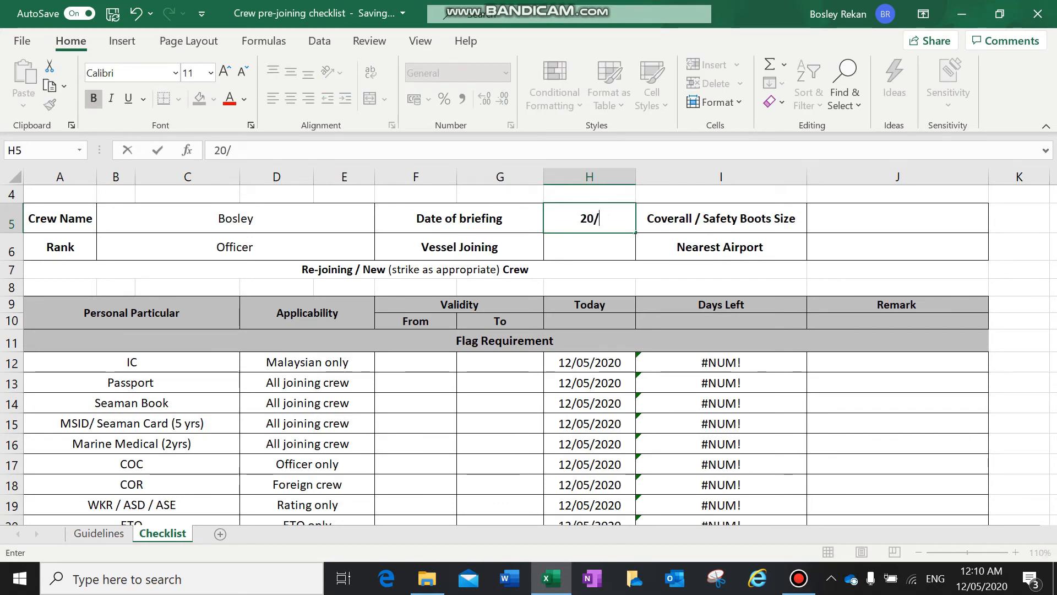
pyautogui.write('12/05/2020')
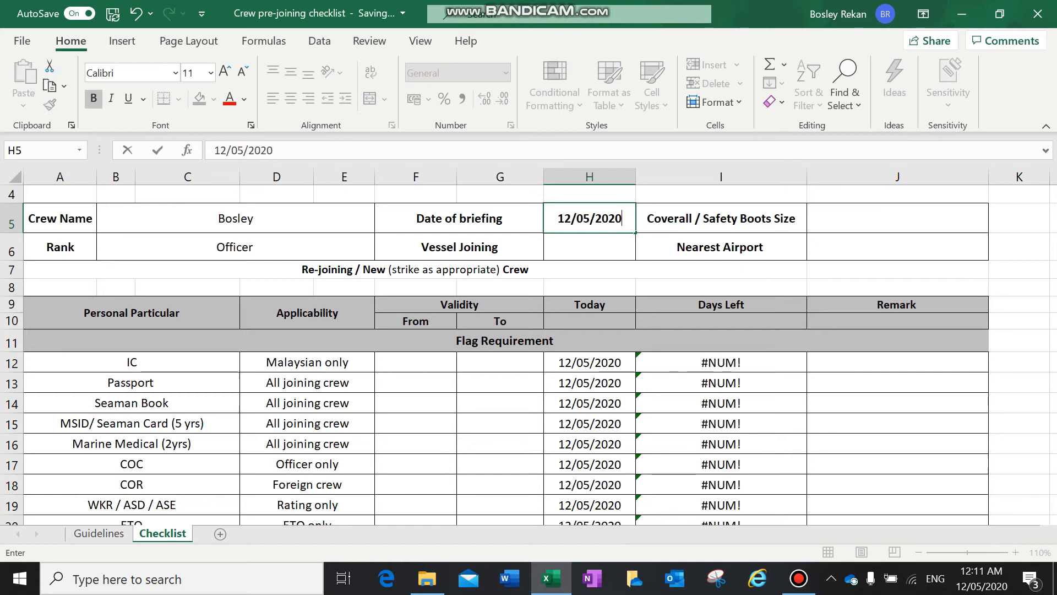
pyautogui.press('Return')
pyautogui.write('Armada')
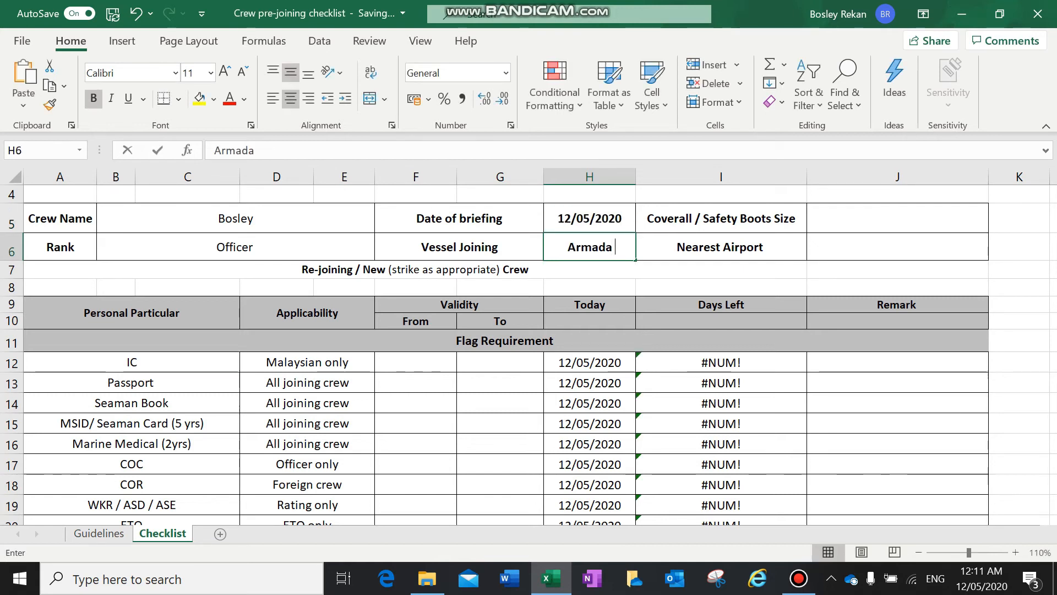
pyautogui.click(898, 218)
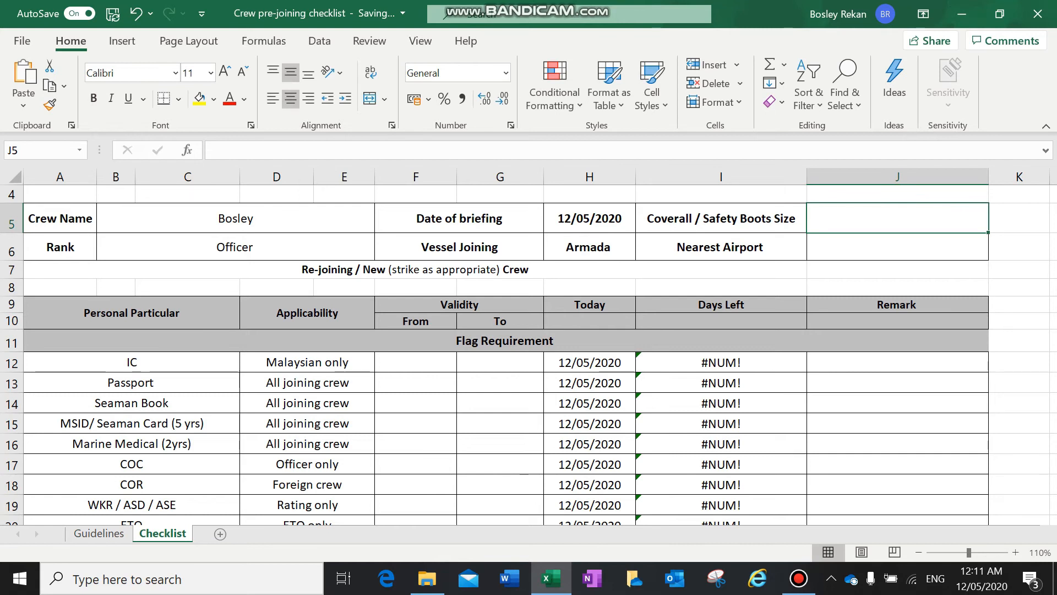
# Step: Enter L / 7 as the coverall / safety boots size and KLIA as the nearest airport
pyautogui.write('L /')
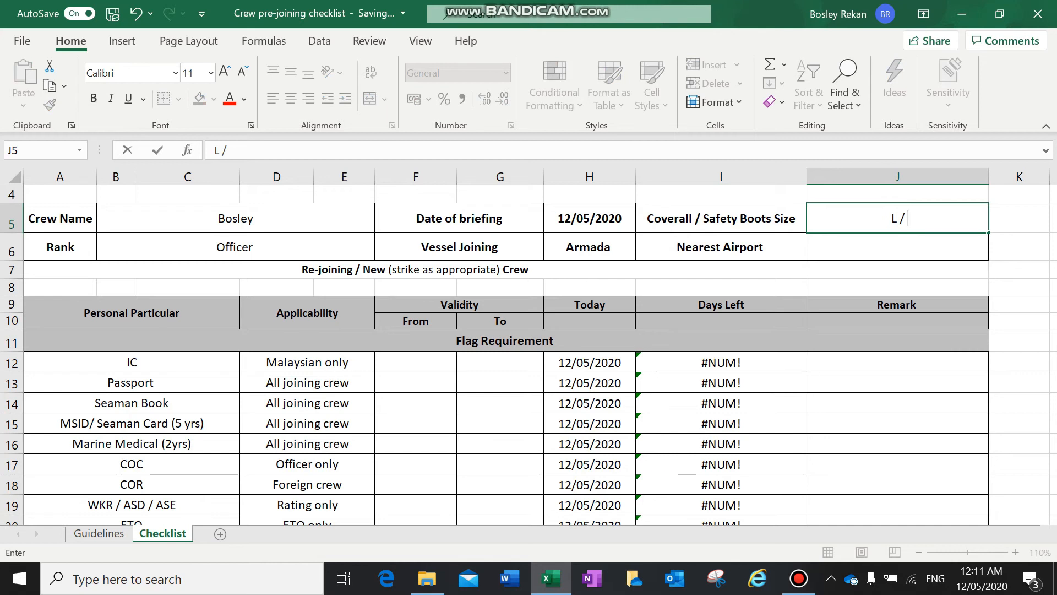
pyautogui.write(' 7')
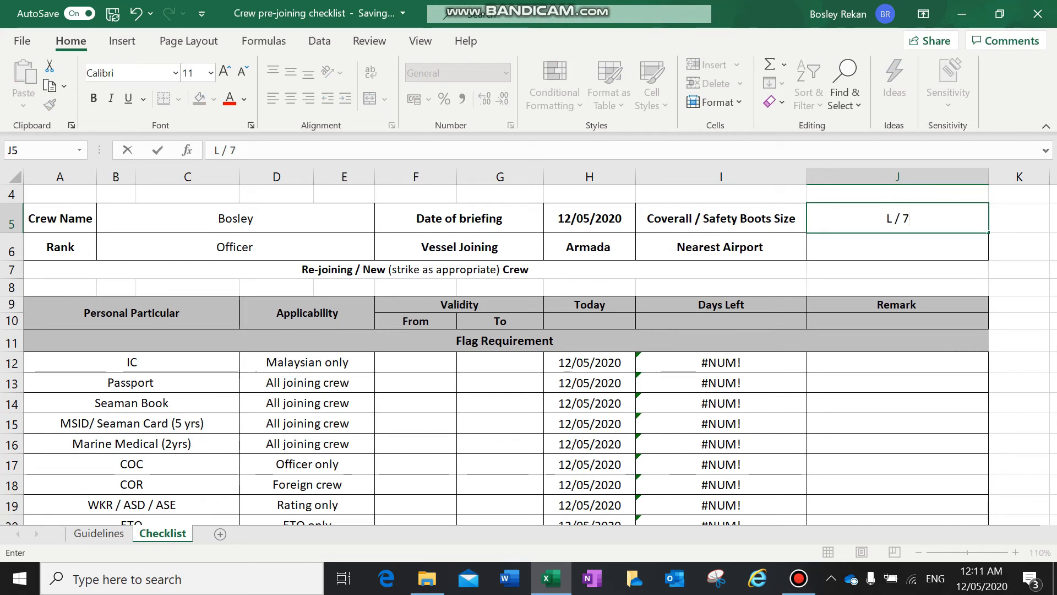
pyautogui.press('Return')
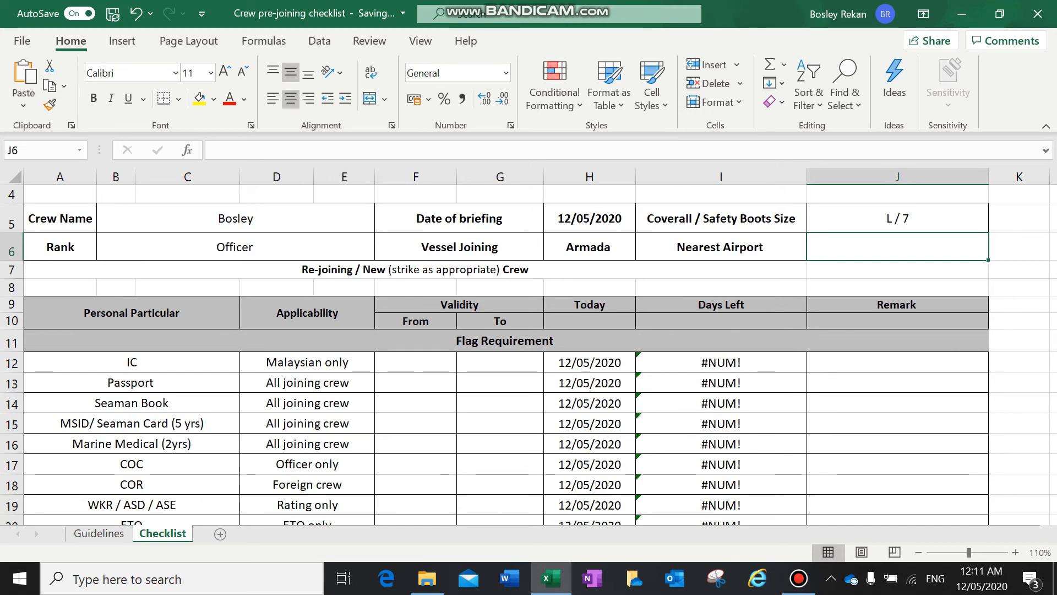
pyautogui.press('F2')
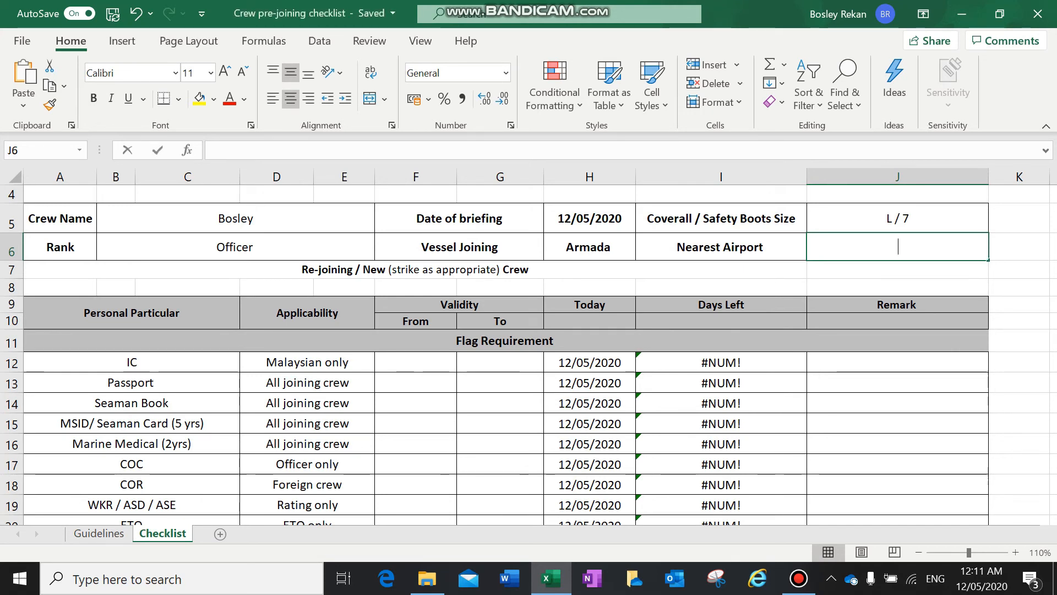
pyautogui.write('KLIA')
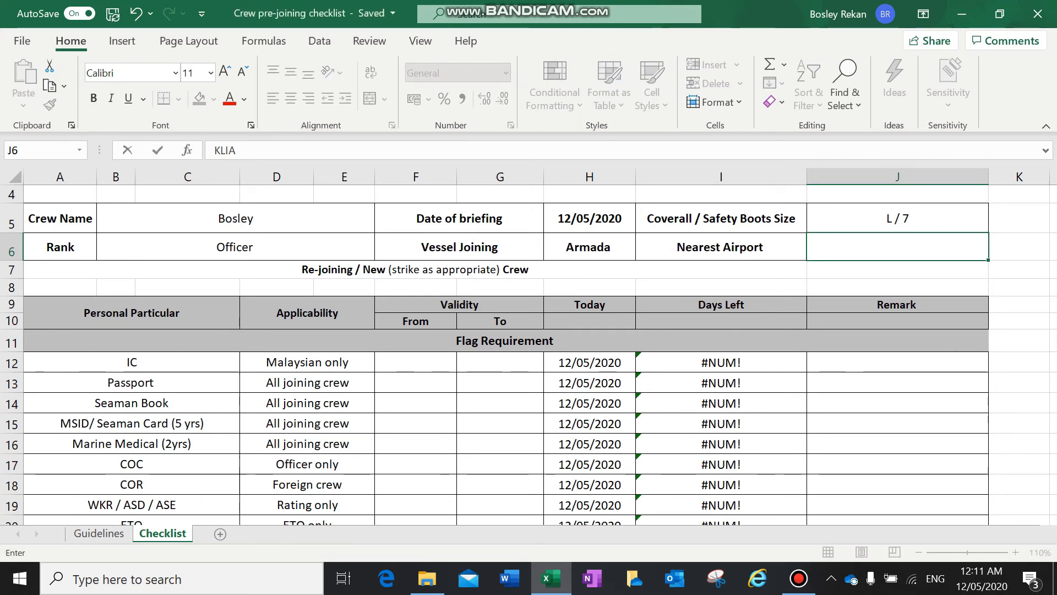
pyautogui.scroll(-2, 528, 352)
pyautogui.scroll(1, 529, 352)
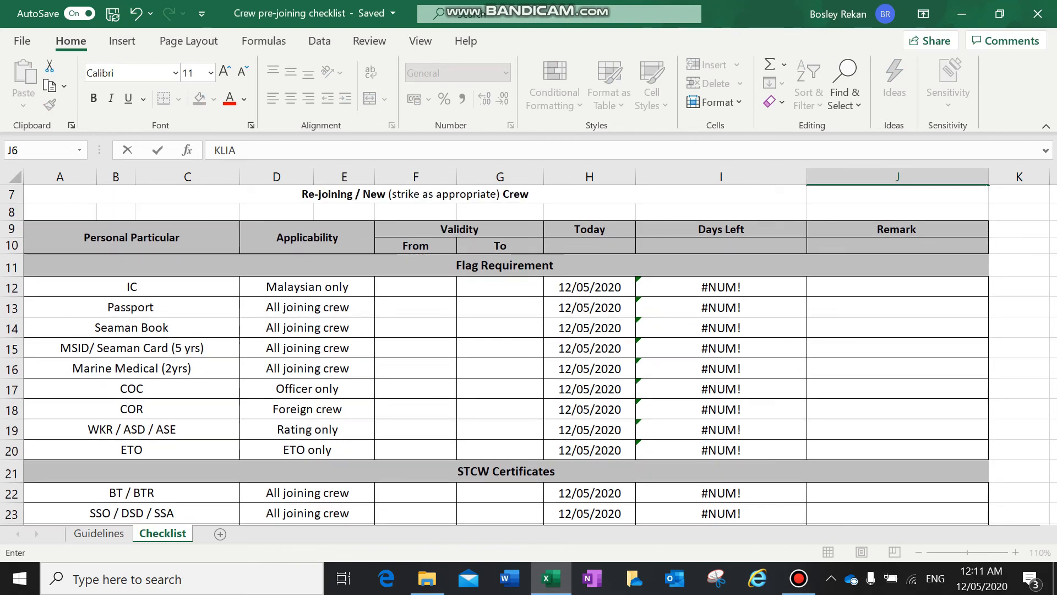
pyautogui.click(500, 308)
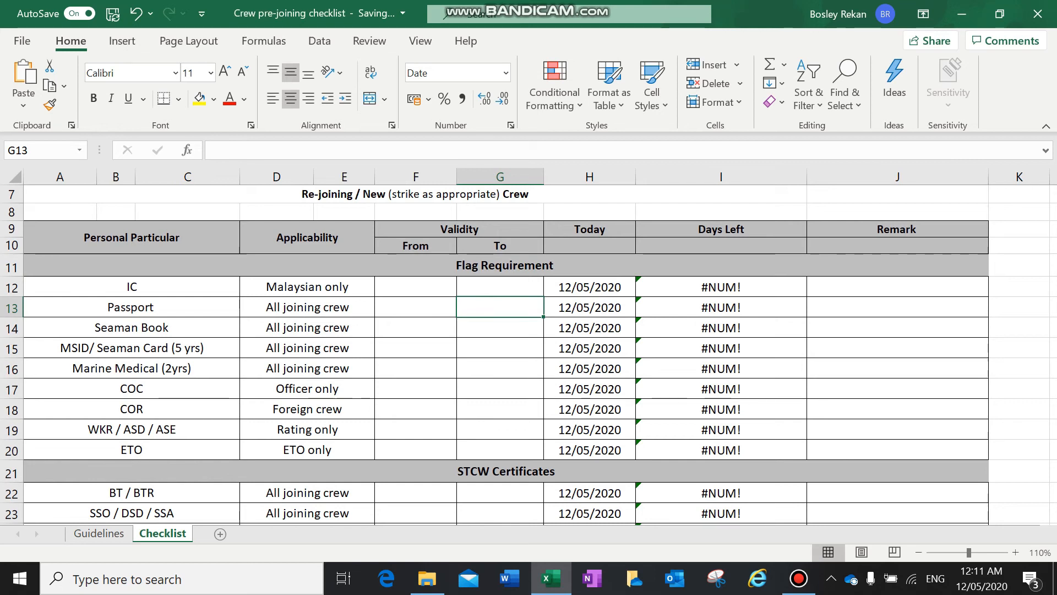
# Step: Set the Passport's validity end date to 20/12/2025 and inspect the formulas in its Today and Days Left cells
pyautogui.scroll(2, 529, 356)
pyautogui.click(722, 426)
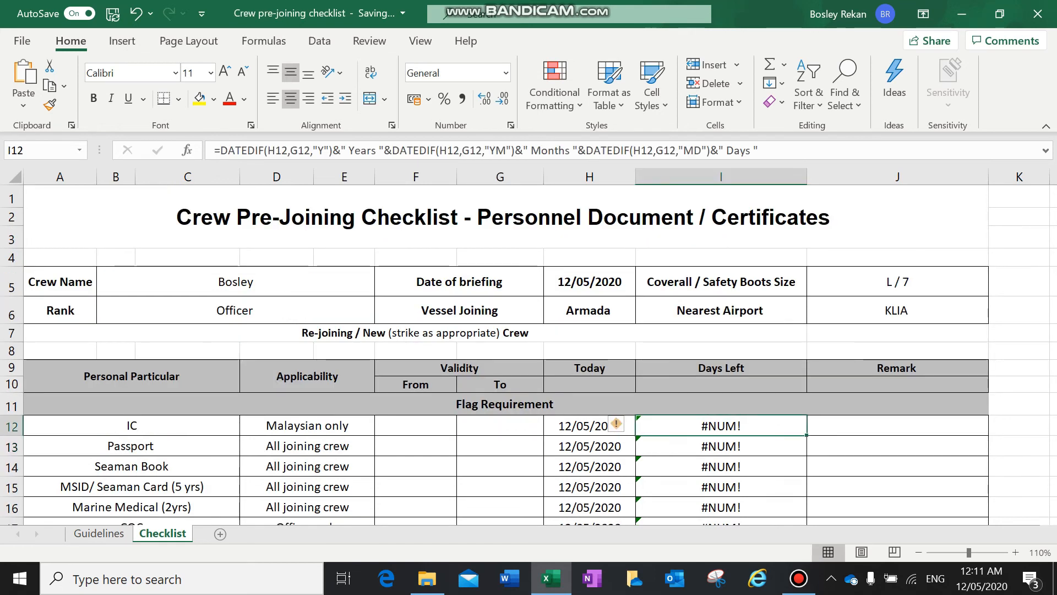
pyautogui.scroll(-2, 529, 355)
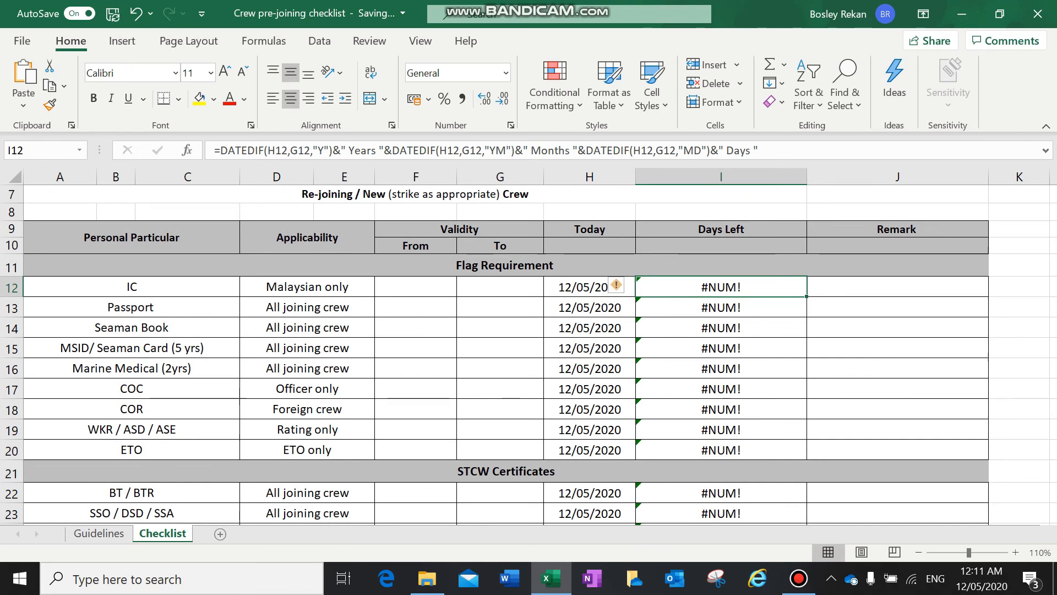
pyautogui.click(500, 308)
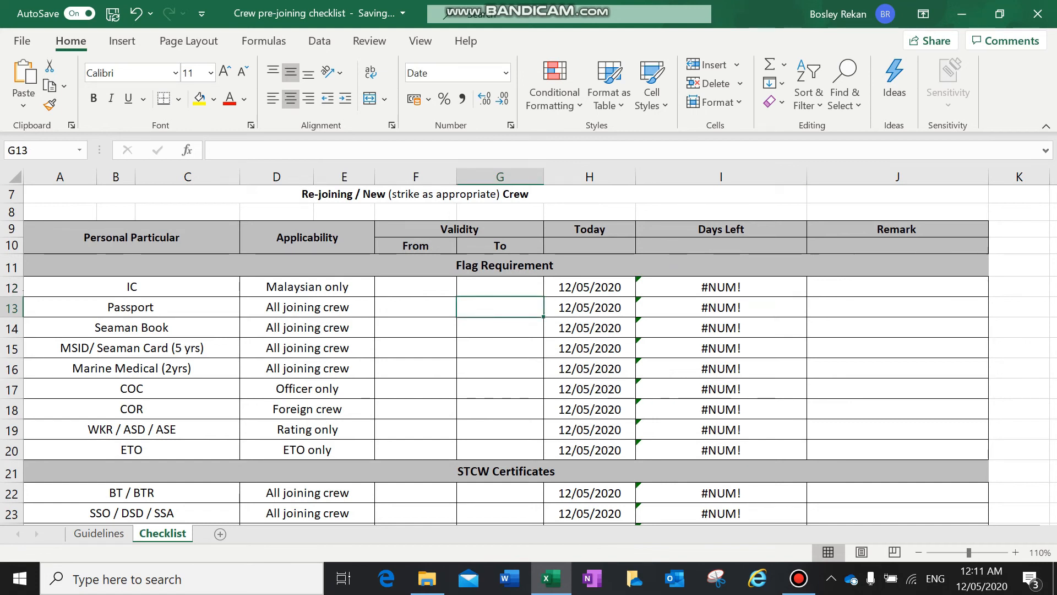
pyautogui.write('2')
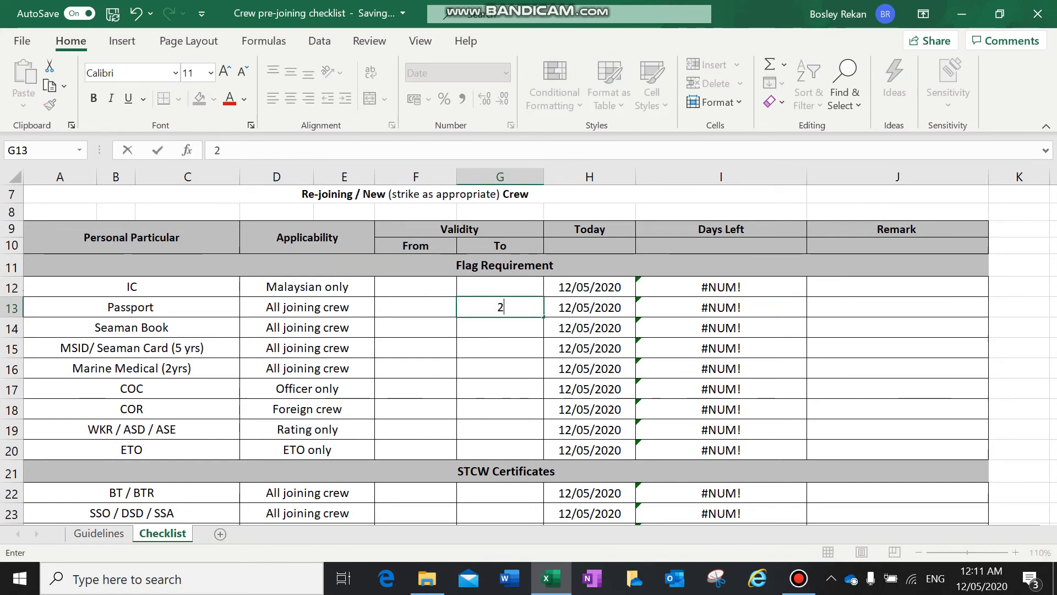
pyautogui.write('0.12.')
pyautogui.press('BackSpace')
pyautogui.press('BackSpace')
pyautogui.press('BackSpace')
pyautogui.press('BackSpace')
pyautogui.write('/12')
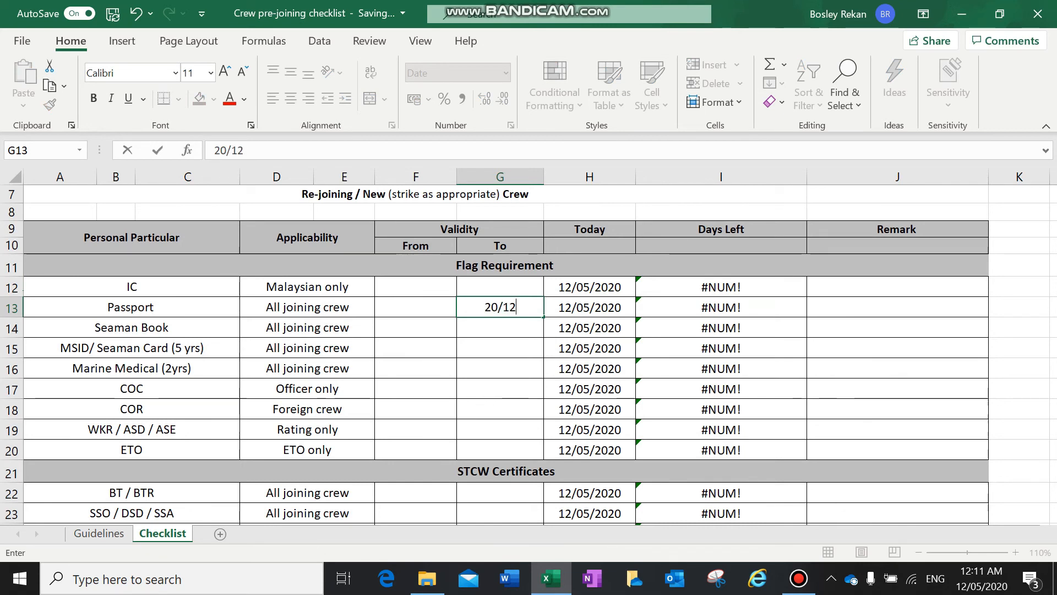
pyautogui.write('/202')
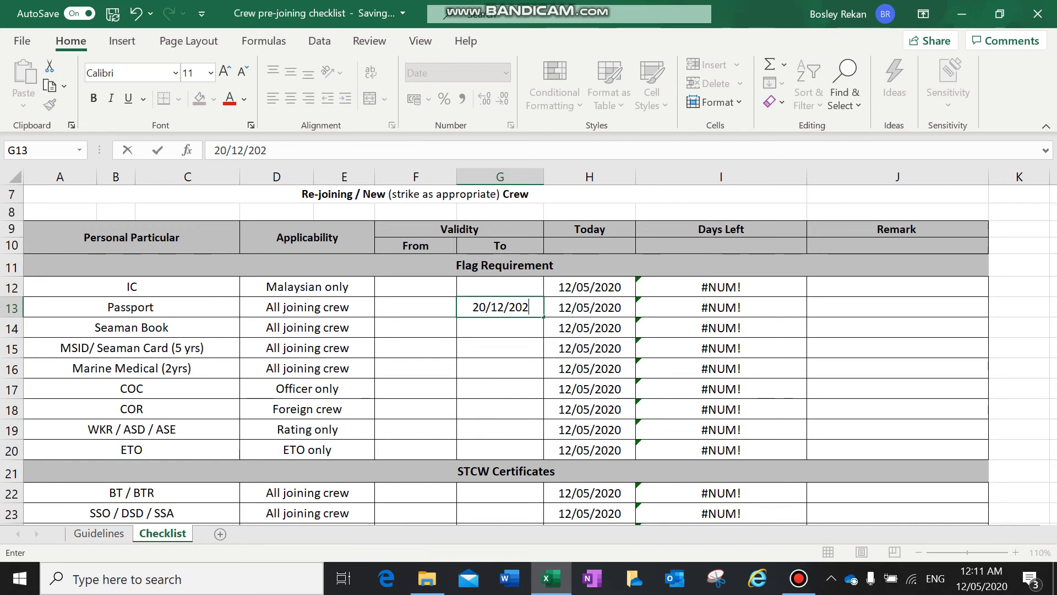
pyautogui.write('5')
pyautogui.press('Return')
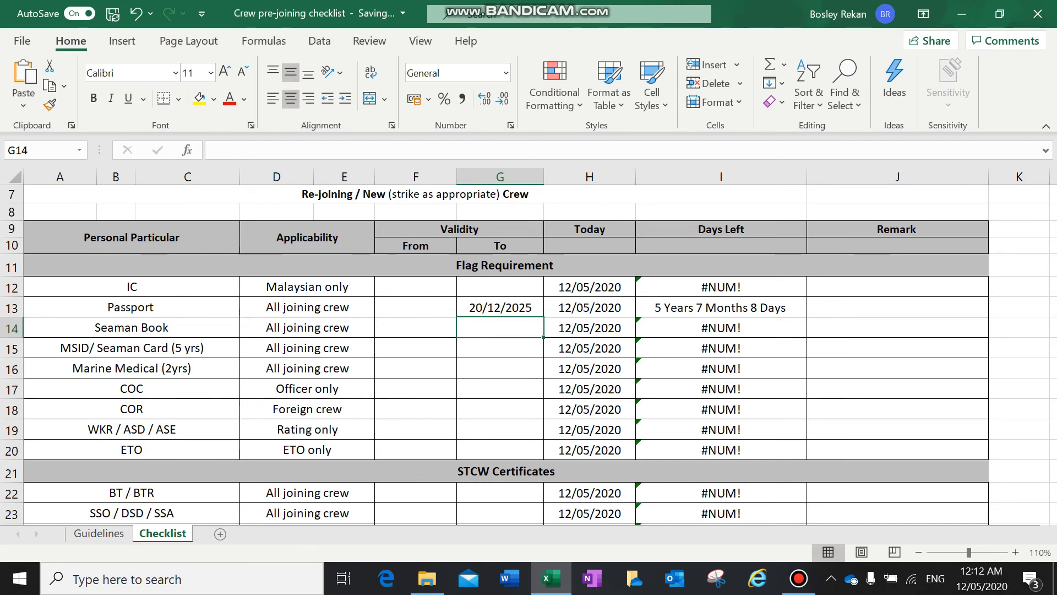
pyautogui.click(590, 307)
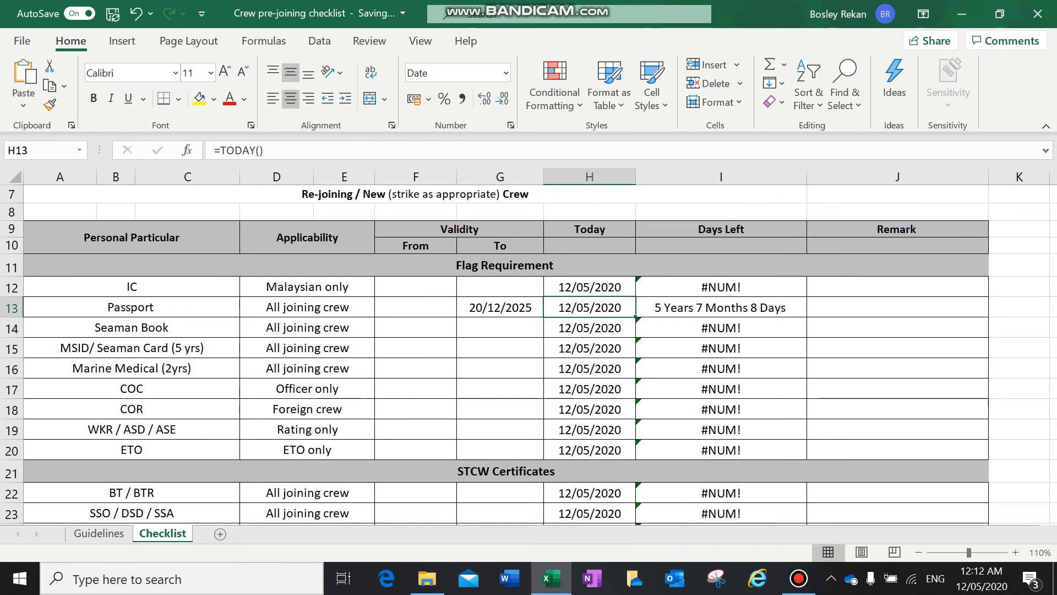
pyautogui.click(721, 308)
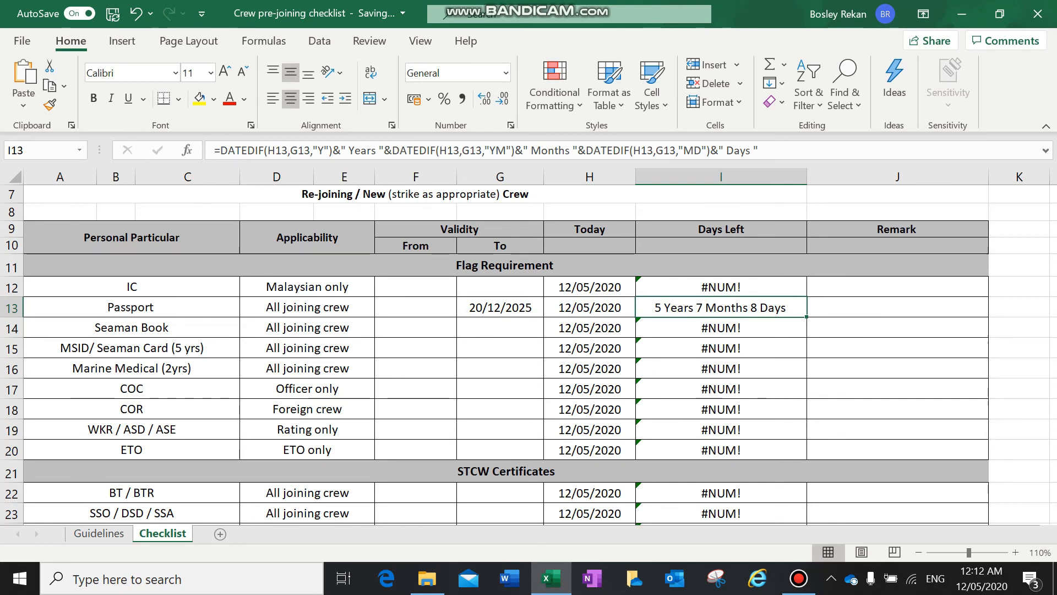
# Step: Set the validity end date of the MSID/ Seaman Card to 12/09/2025
pyautogui.click(500, 348)
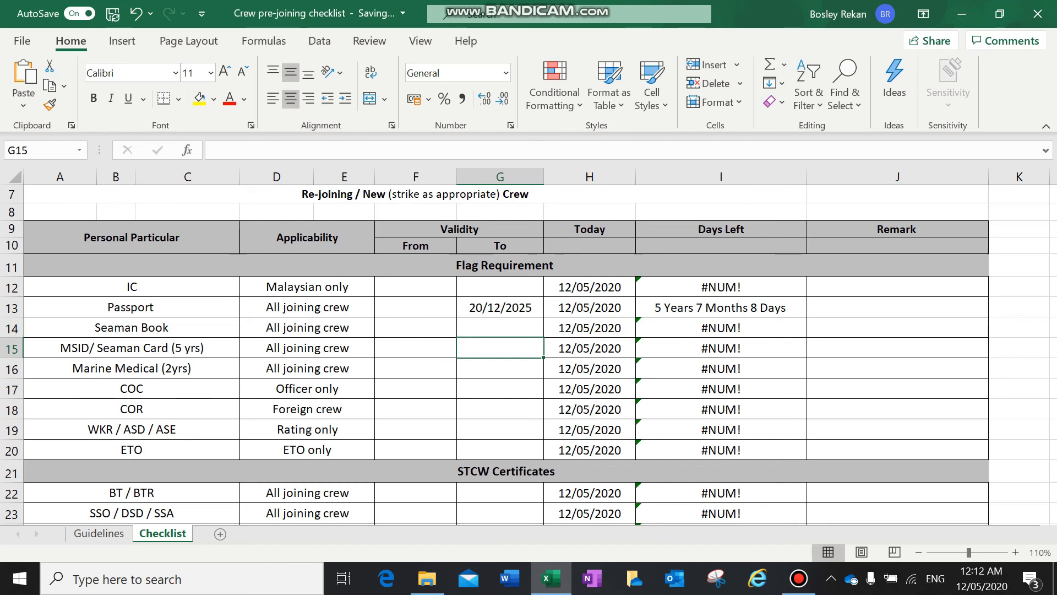
pyautogui.press('F2')
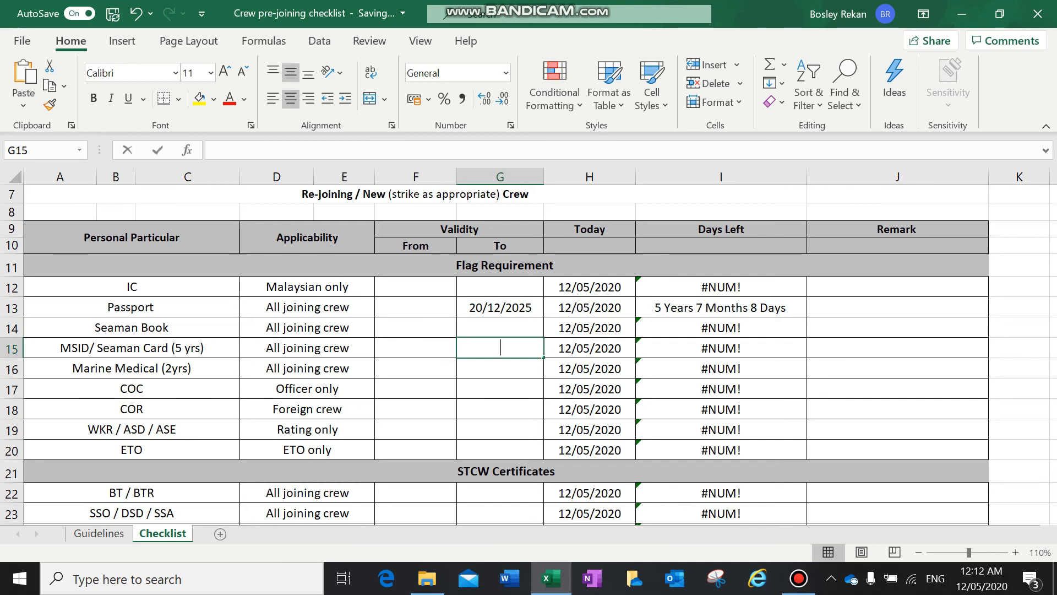
pyautogui.write('12/')
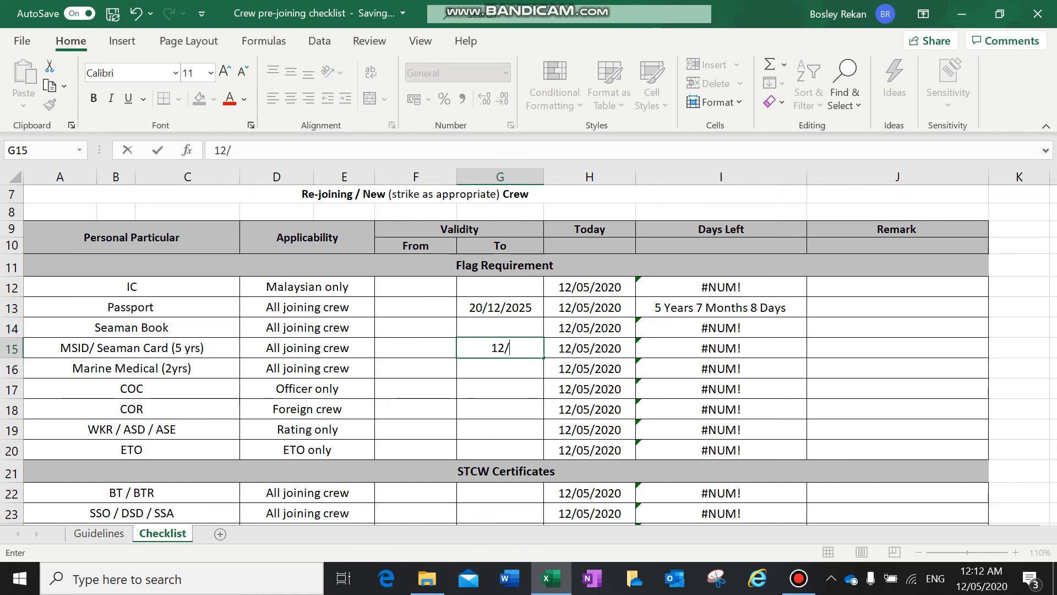
pyautogui.write('09/2025')
pyautogui.press('Return')
pyautogui.press('Down')
pyautogui.press('Down')
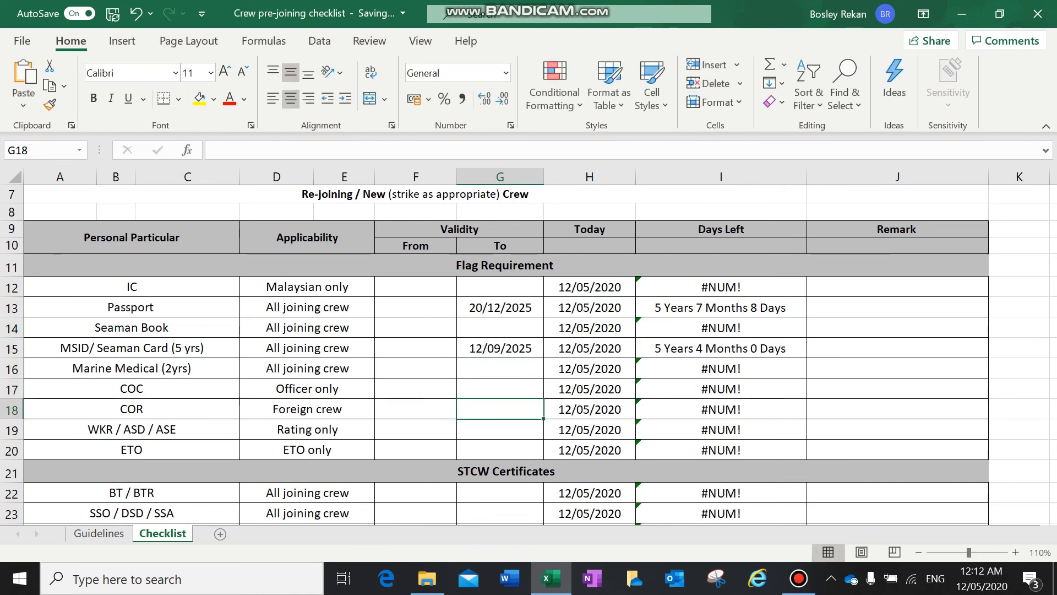
pyautogui.press('Down')
pyautogui.press('Down')
pyautogui.press('Up')
# Step: Set the validity end date of the Marine Medical to 12/04/2022
pyautogui.scroll(-1, 500, 352)
pyautogui.click(500, 316)
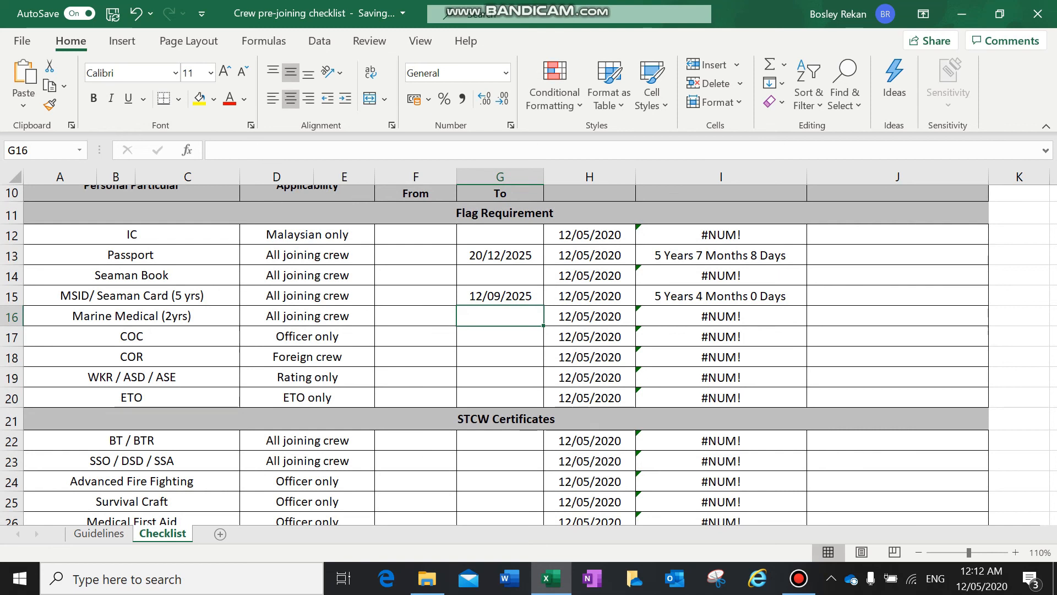
pyautogui.write('12')
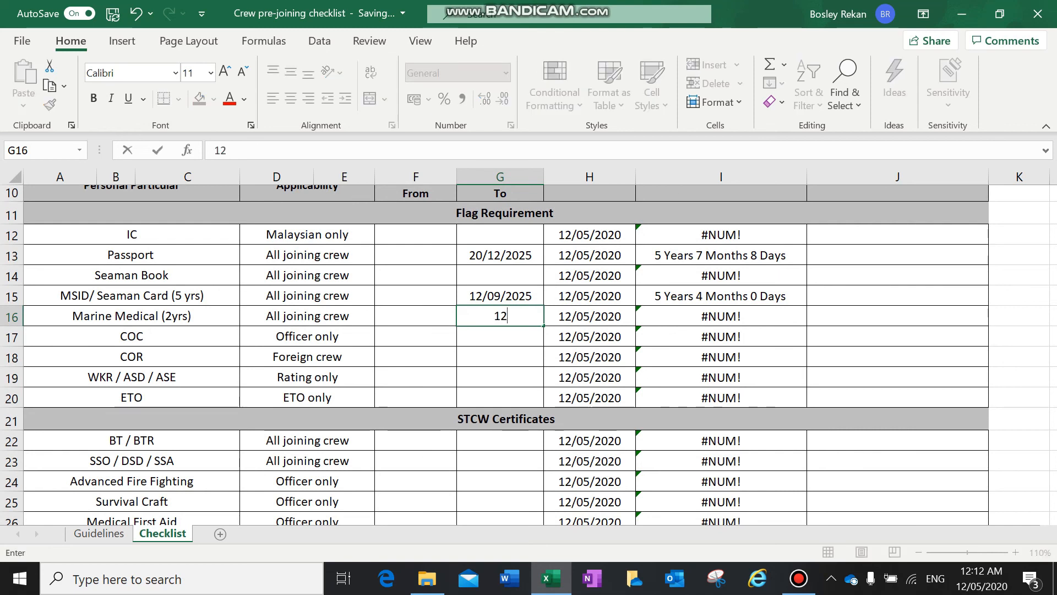
pyautogui.write('/')
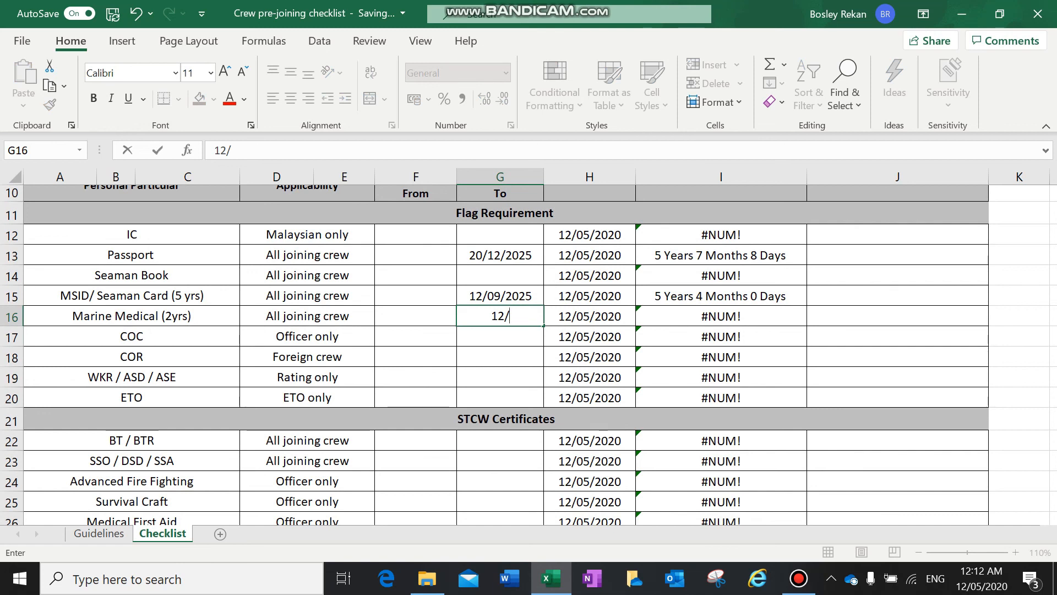
pyautogui.write('04/2020')
pyautogui.press('BackSpace')
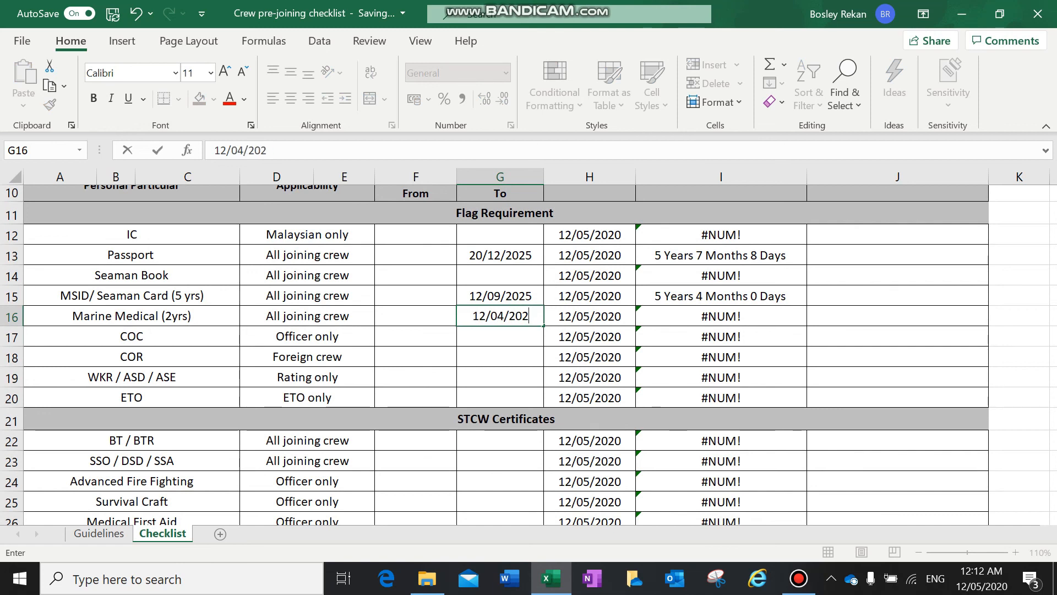
pyautogui.write('2')
pyautogui.press('Return')
pyautogui.press('Down')
pyautogui.press('Down')
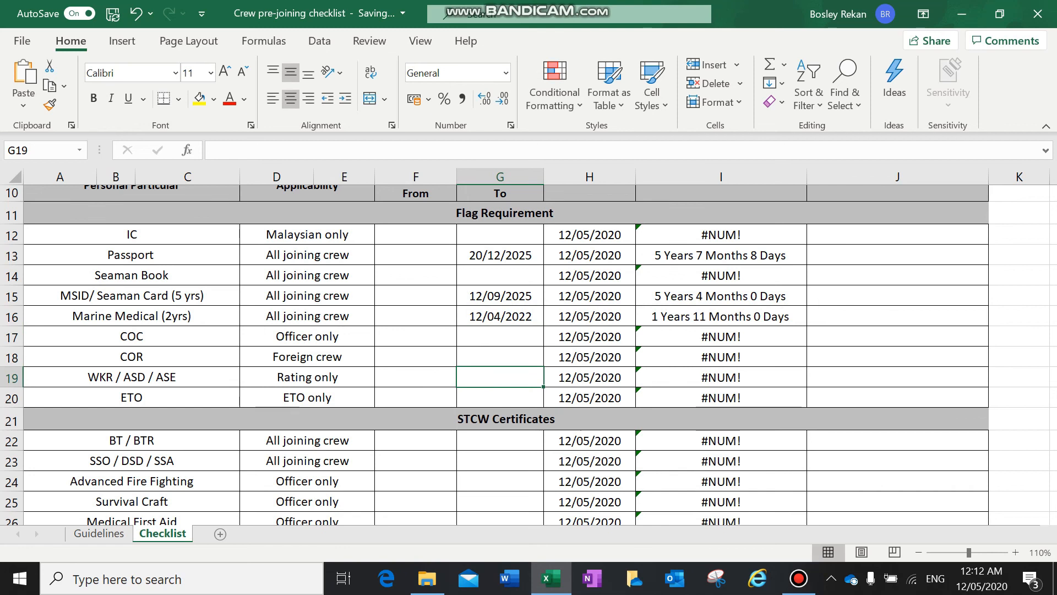
# Step: Check the Marine Medical's Days Left formula and look over the checklist from the crew details to the Offshore Requirement section
pyautogui.press('Up')
pyautogui.press('Up')
pyautogui.press('Up')
pyautogui.press('Right')
pyautogui.press('Right')
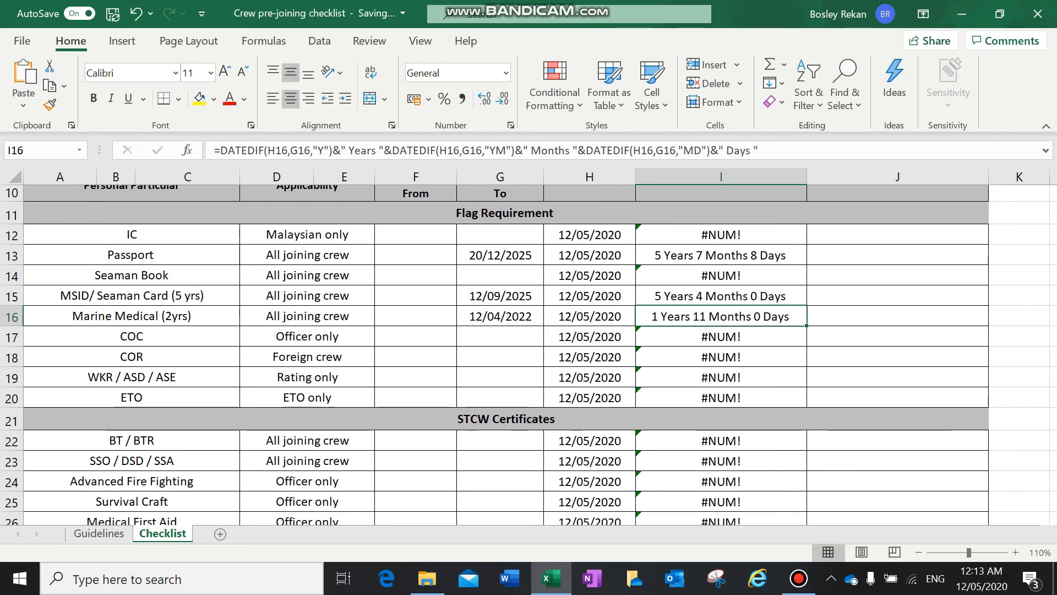
pyautogui.scroll(3, 529, 352)
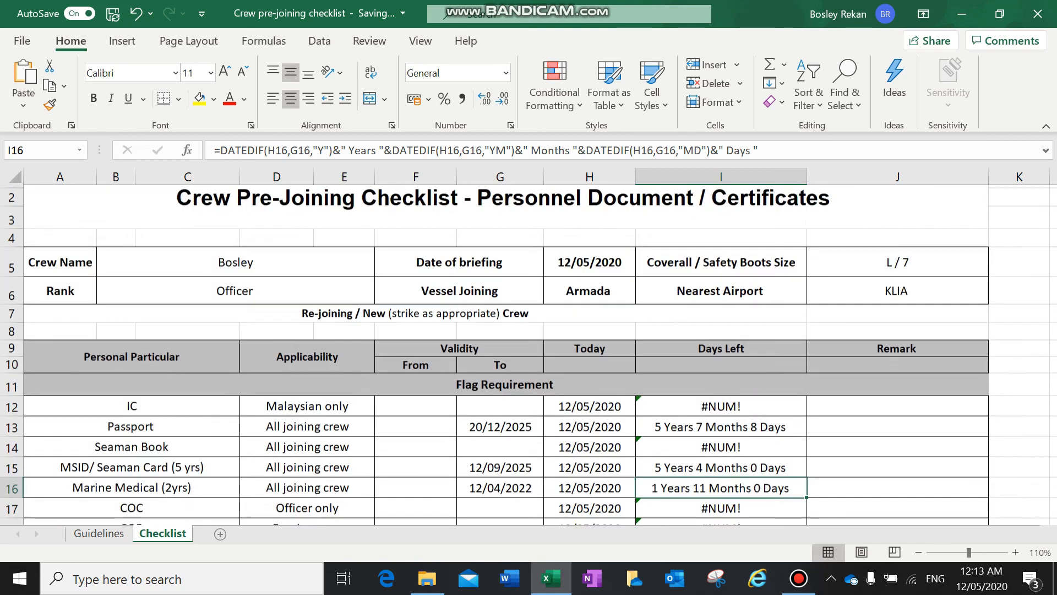
pyautogui.scroll(-3, 529, 352)
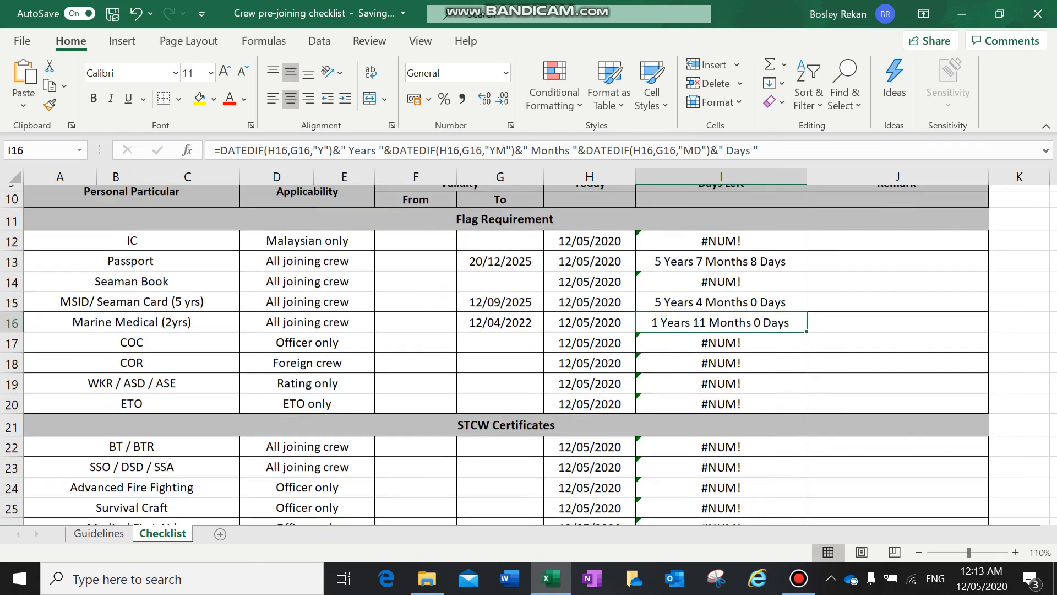
pyautogui.scroll(1, 529, 352)
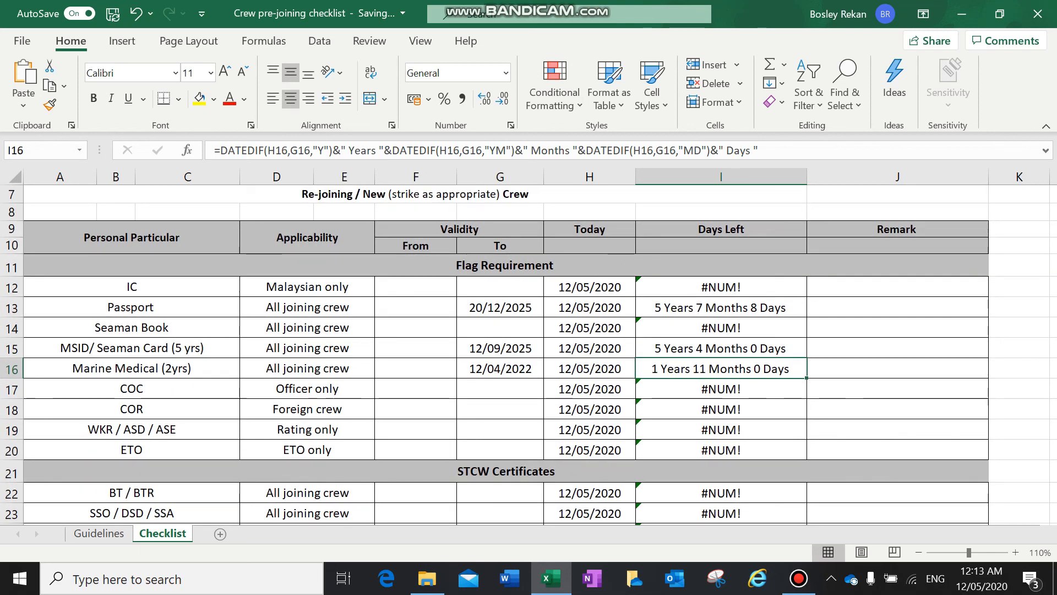
pyautogui.scroll(-1, 529, 353)
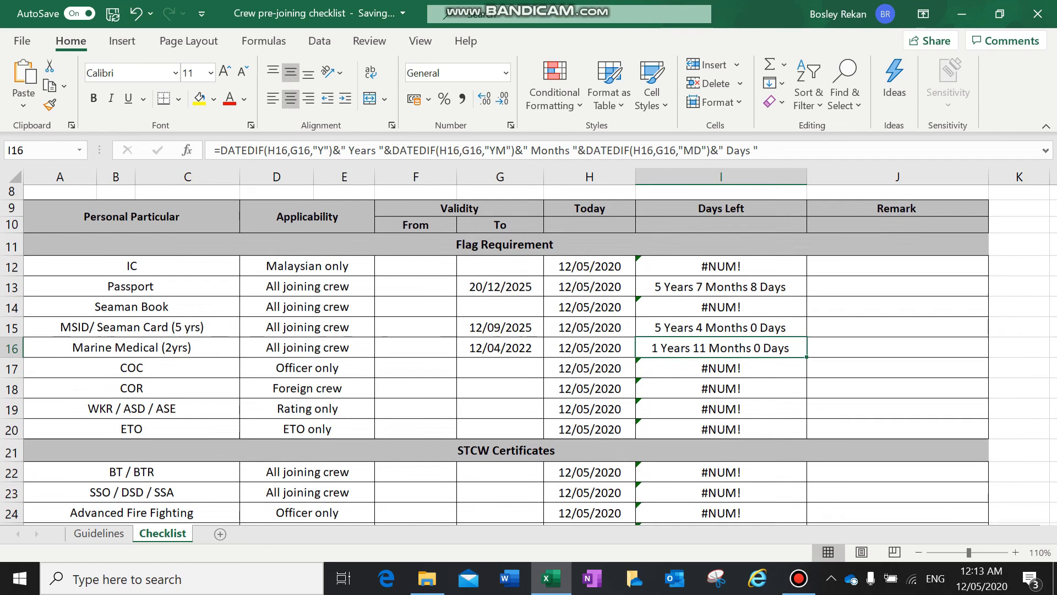
pyautogui.scroll(-6, 528, 353)
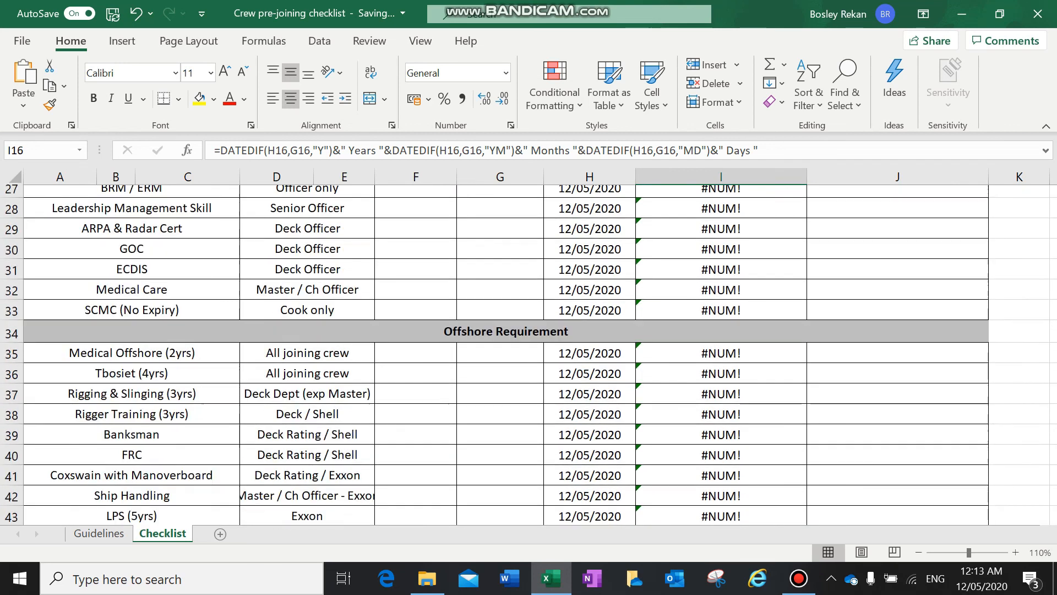